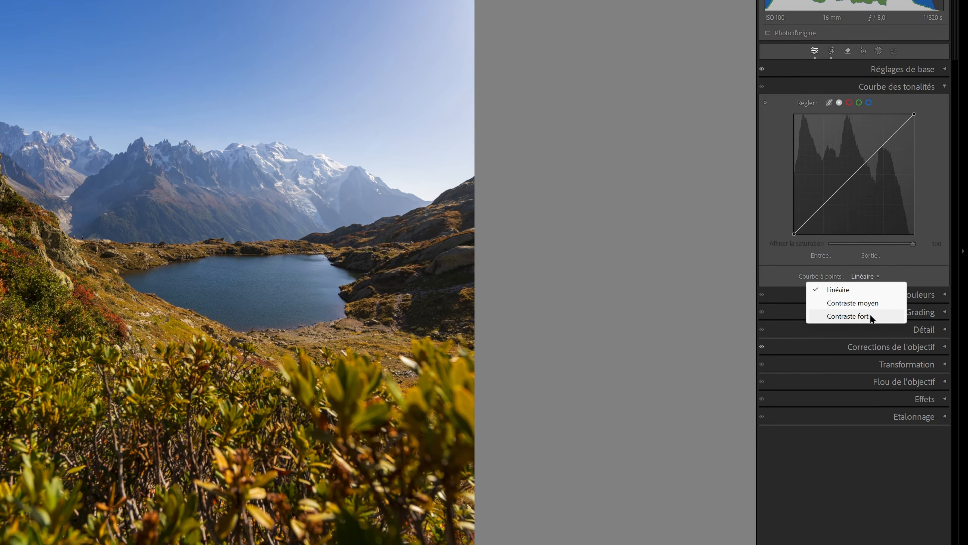
Apply the Contraste moyen point curve to the photo and reset the basic Contraste setting to 0
click(866, 303)
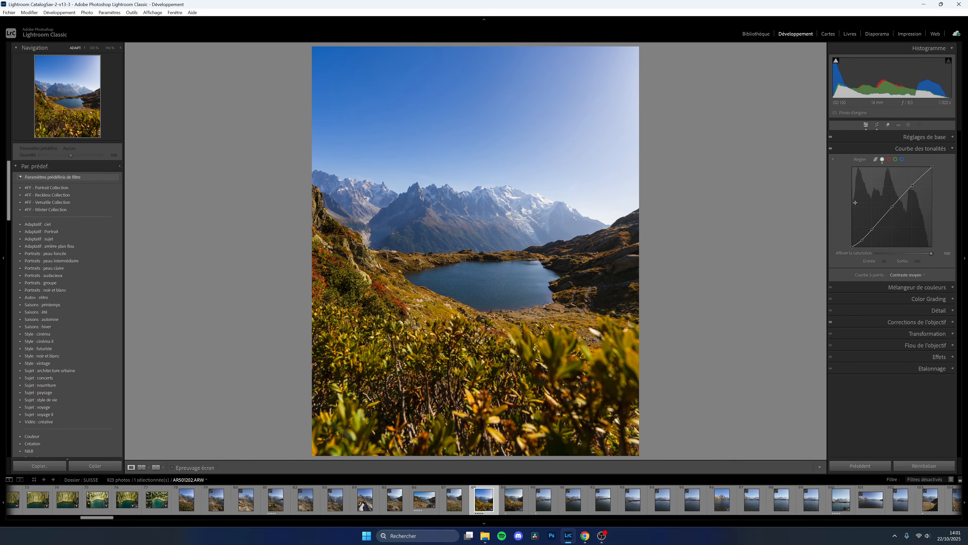
click(916, 149)
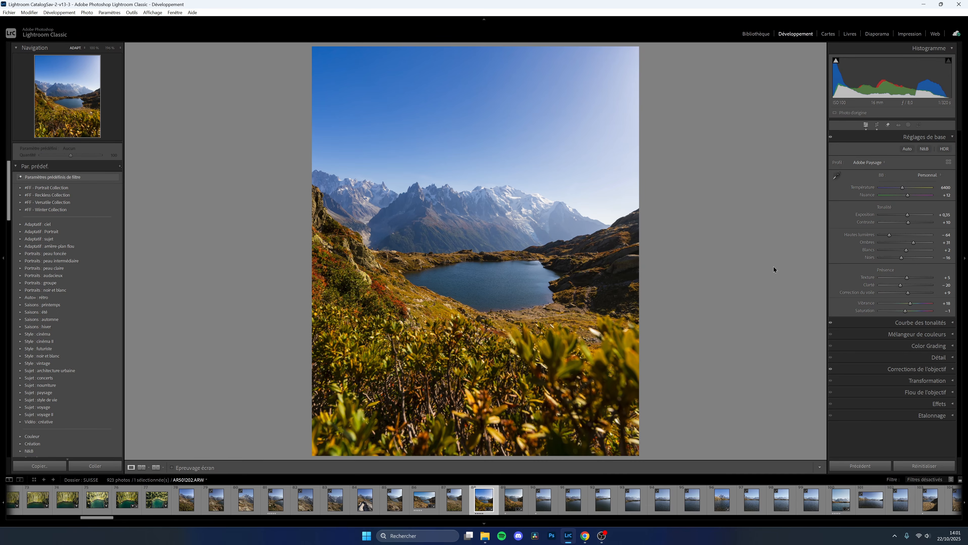
key(ctrl+z)
drag(915, 222, 909, 223)
double_click(909, 223)
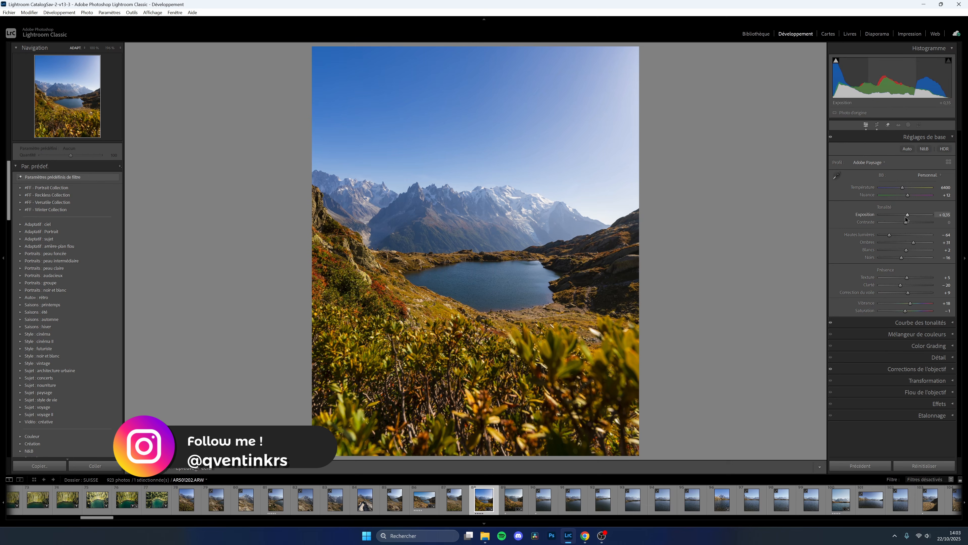
click(914, 138)
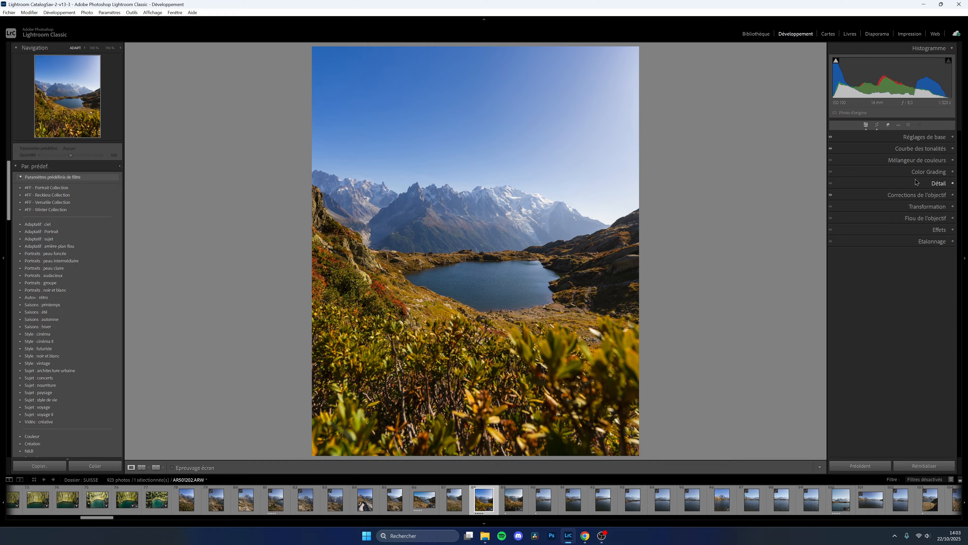
Shift the orange hue toward red in the color mixer
click(917, 164)
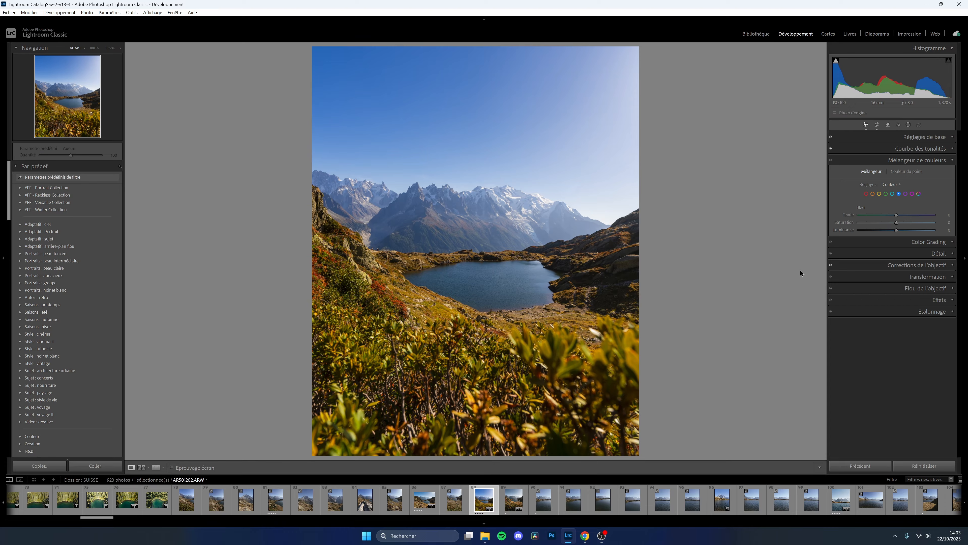
click(872, 193)
mouse_move(896, 223)
mouse_down()
mouse_move(929, 226)
mouse_move(899, 217)
mouse_up()
key(ctrl+z)
scroll(899, 214, down, 4)
scroll(898, 216, up, 2)
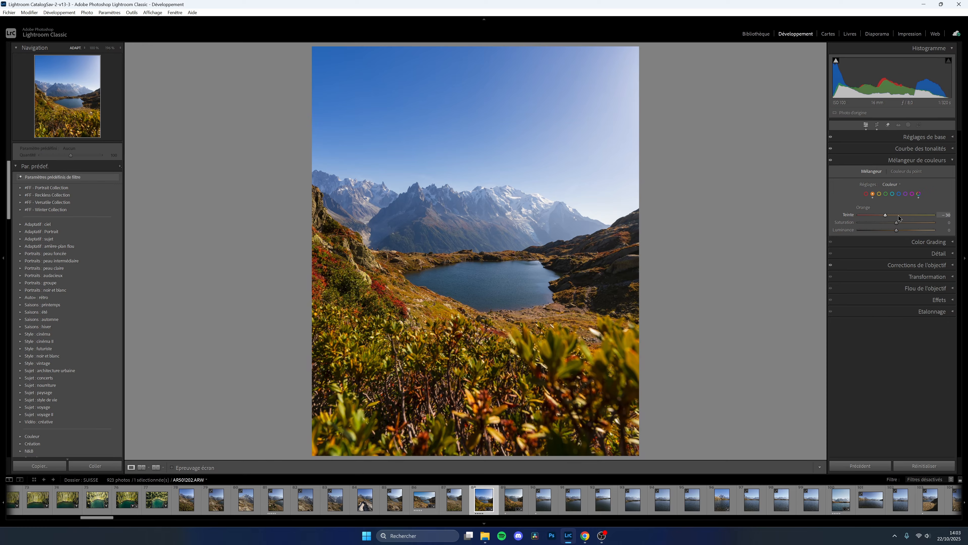
scroll(899, 222, up, 2)
scroll(899, 229, up, 1)
Raise the yellow hue to about +10 and lower the yellow saturation in the color mixer
click(880, 194)
drag(897, 223, 900, 223)
mouse_move(897, 215)
mouse_down()
mouse_move(918, 220)
mouse_move(876, 229)
mouse_move(910, 232)
mouse_move(898, 231)
mouse_up()
drag(903, 229, 901, 228)
drag(901, 222, 895, 233)
key(ctrl+z)
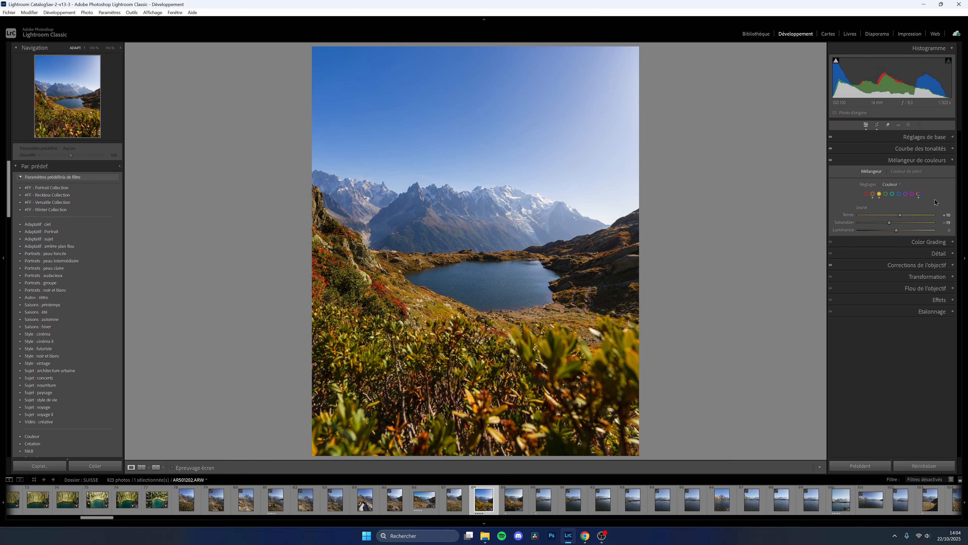
key(ctrl+z)
drag(893, 222, 895, 230)
Set the blue hue to −7, saturation to about −18 and luminance to −12 in the color mixer
click(899, 193)
mouse_move(896, 226)
mouse_down()
mouse_move(879, 229)
mouse_move(890, 232)
mouse_up()
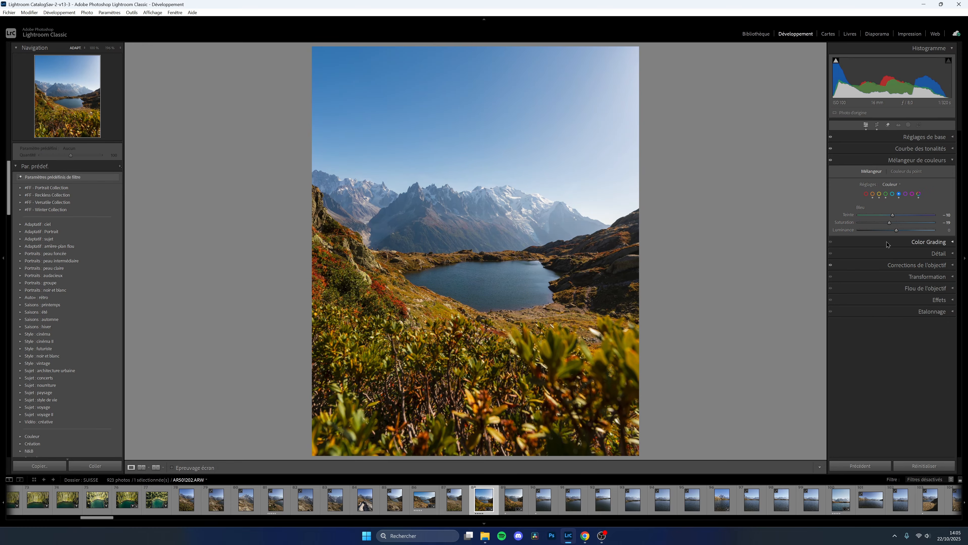
click(949, 215)
text(7)
key(Return)
drag(896, 231, 894, 234)
Tint the shadows blue in Color Grading with hue 215 and saturation 12
click(896, 243)
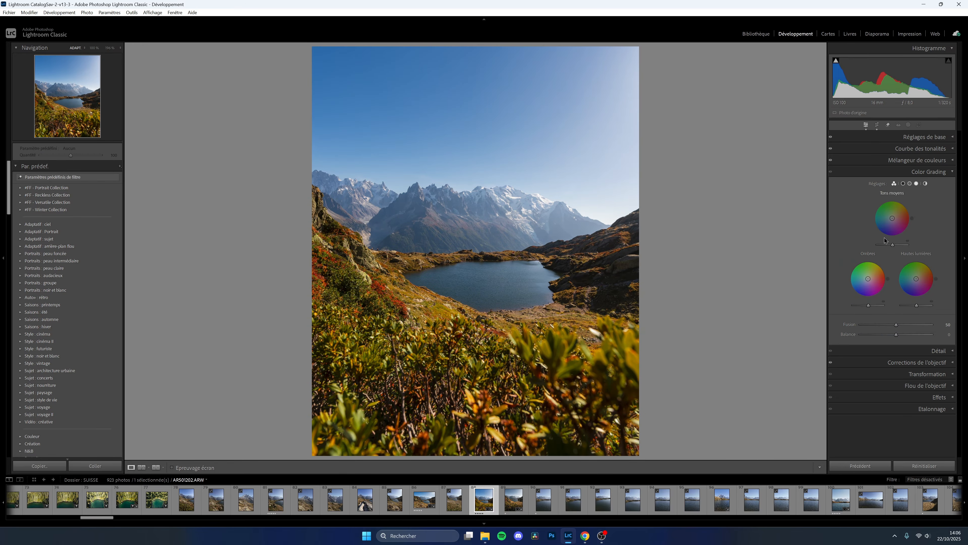
click(595, 284)
drag(602, 272, 564, 301)
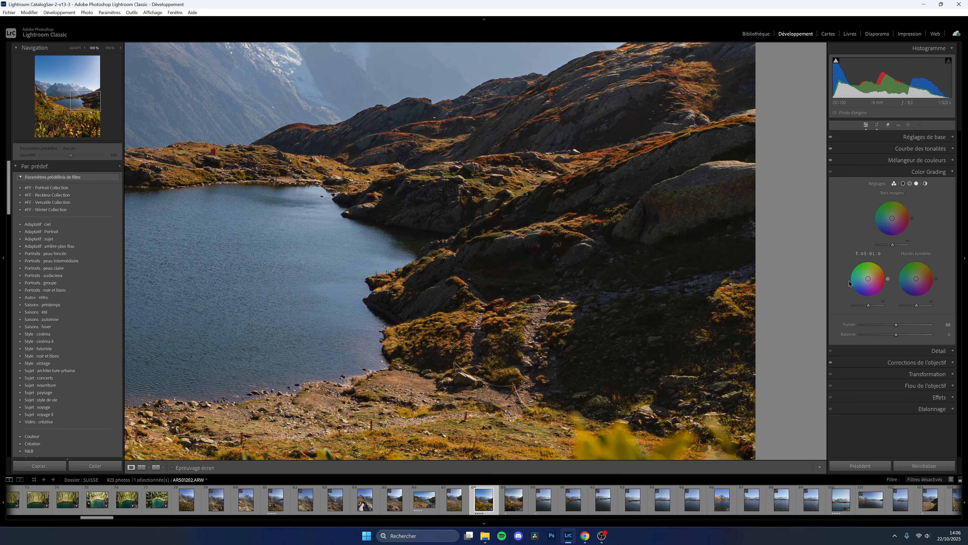
drag(868, 278, 857, 287)
click(902, 184)
drag(932, 290, 870, 291)
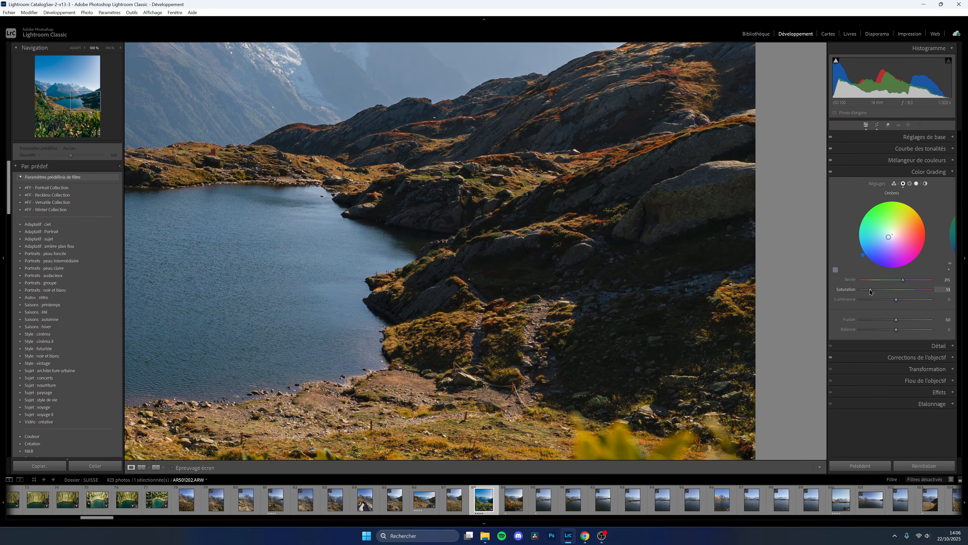
click(702, 239)
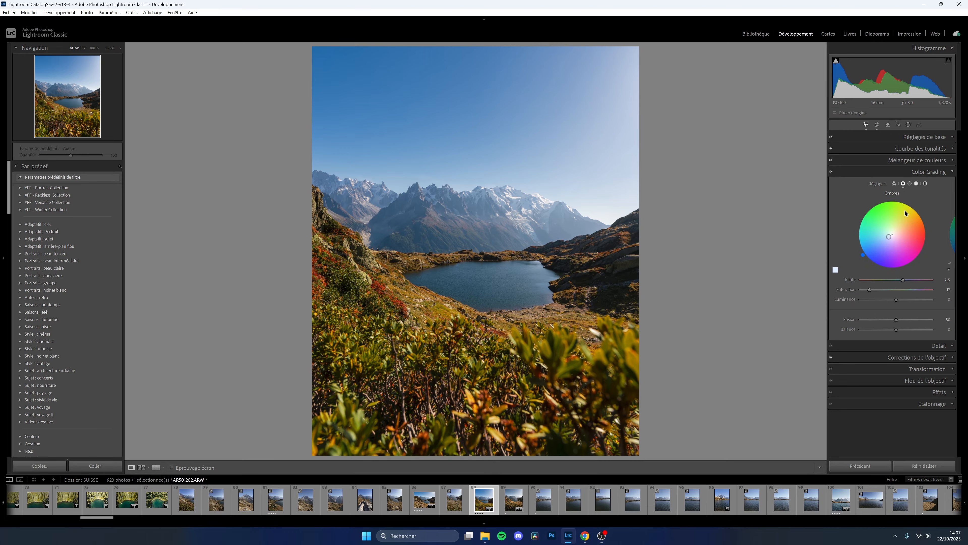
Tint the highlights warm orange in Color Grading with hue 38 and a low saturation
click(916, 184)
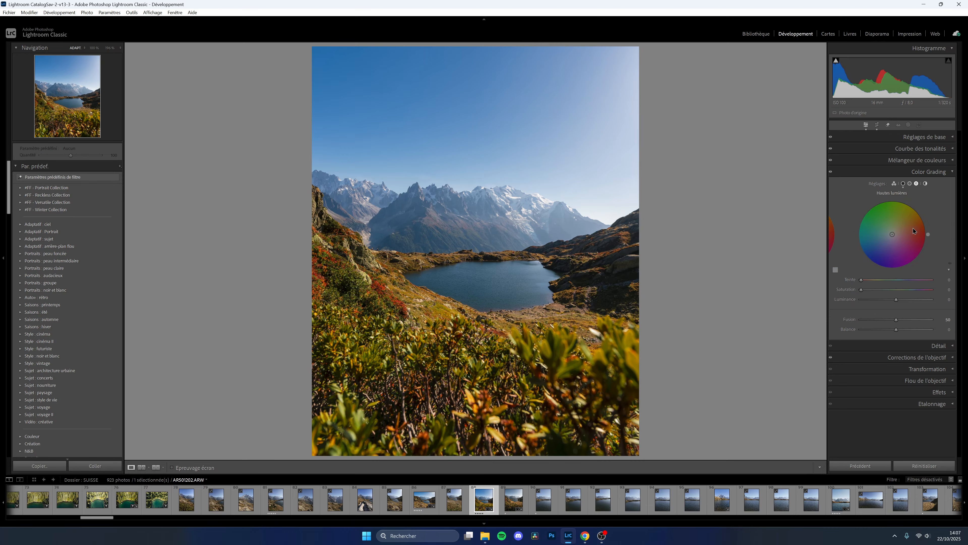
drag(919, 231, 916, 216)
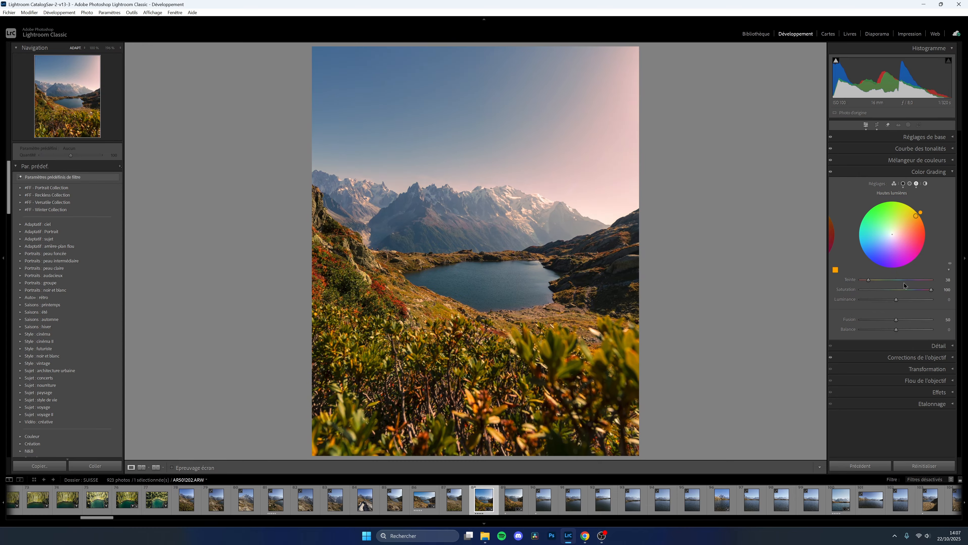
drag(931, 289, 867, 294)
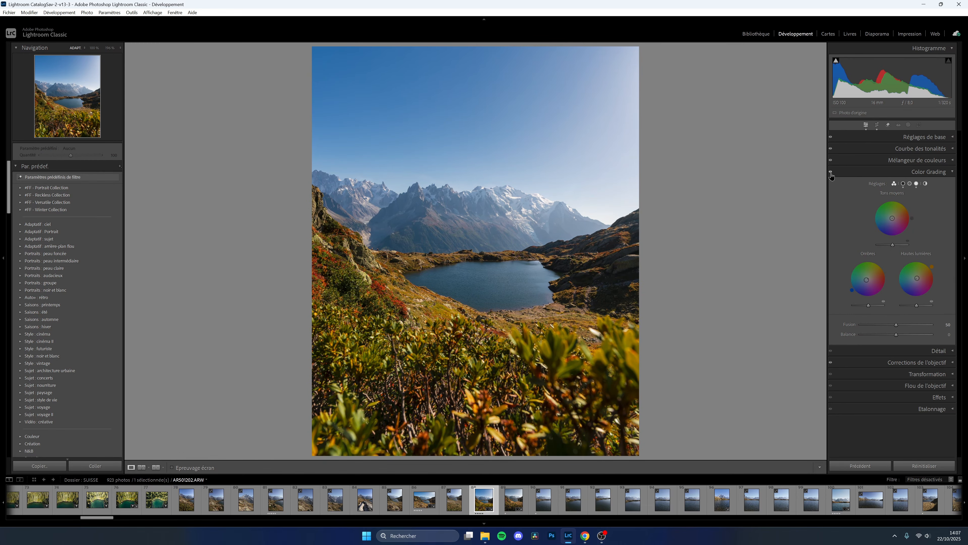
Set the sharpening amount to 61 and its masking to 60, checking the edges with the mask preview
click(926, 184)
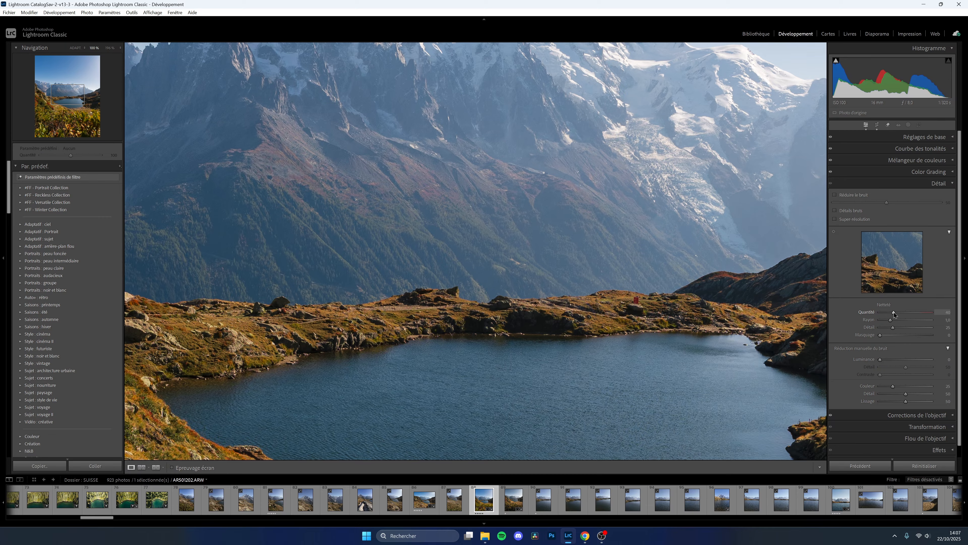
drag(895, 314, 901, 315)
key(alt)
drag(881, 336, 889, 339)
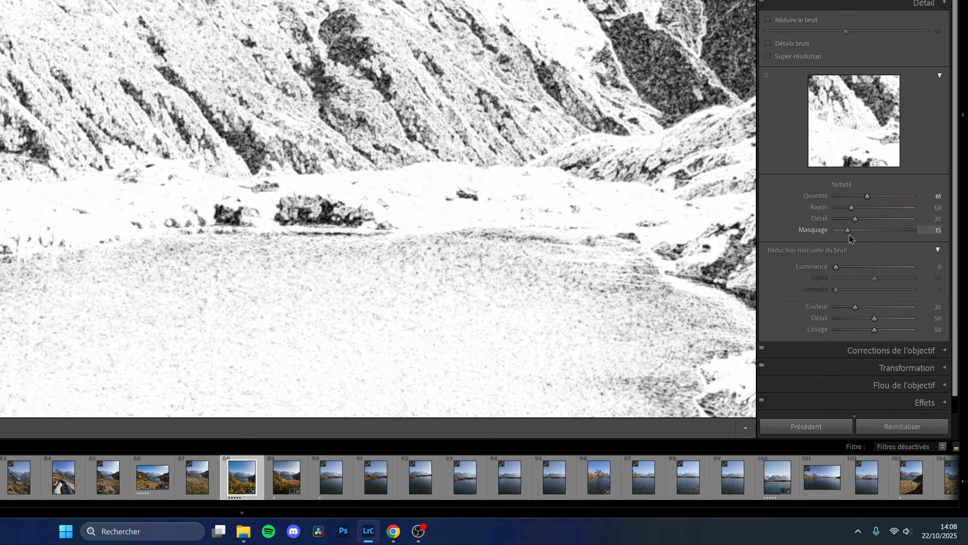
drag(849, 238, 887, 235)
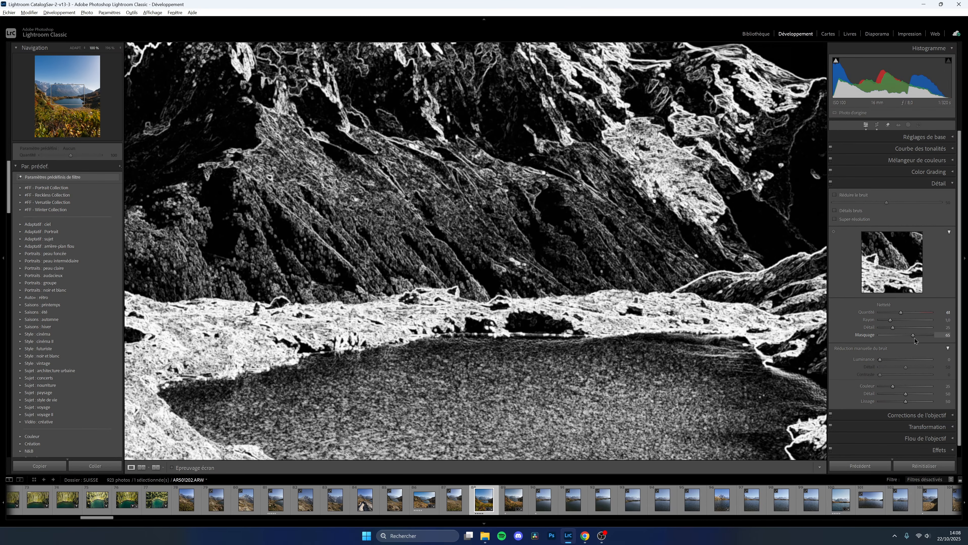
drag(915, 338, 909, 337)
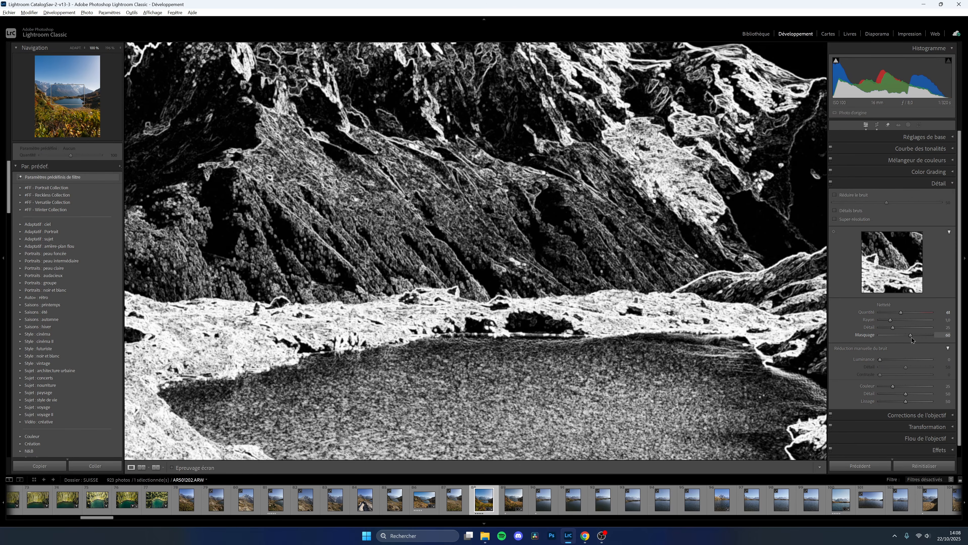
drag(911, 337, 911, 337)
Examine the sharpness and noise of the mountains and lakeshore at 100% zoom
drag(584, 177, 621, 159)
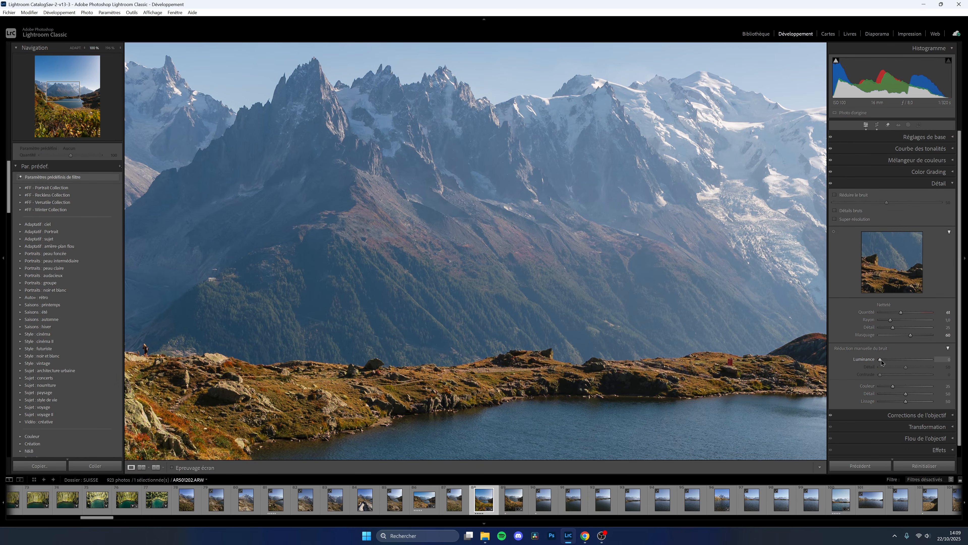
mouse_move(881, 360)
mouse_down()
mouse_move(891, 360)
mouse_move(879, 377)
mouse_up()
click(574, 332)
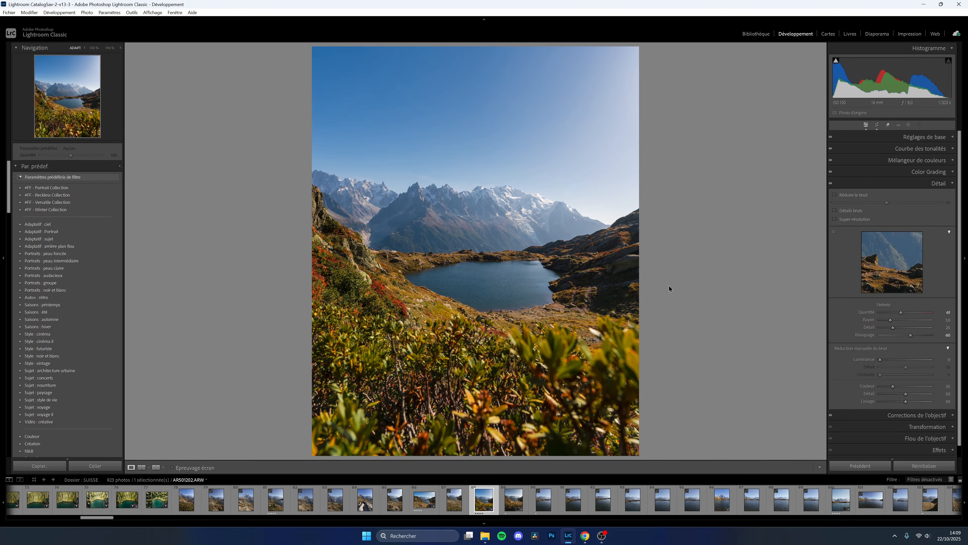
click(525, 193)
drag(525, 193, 591, 318)
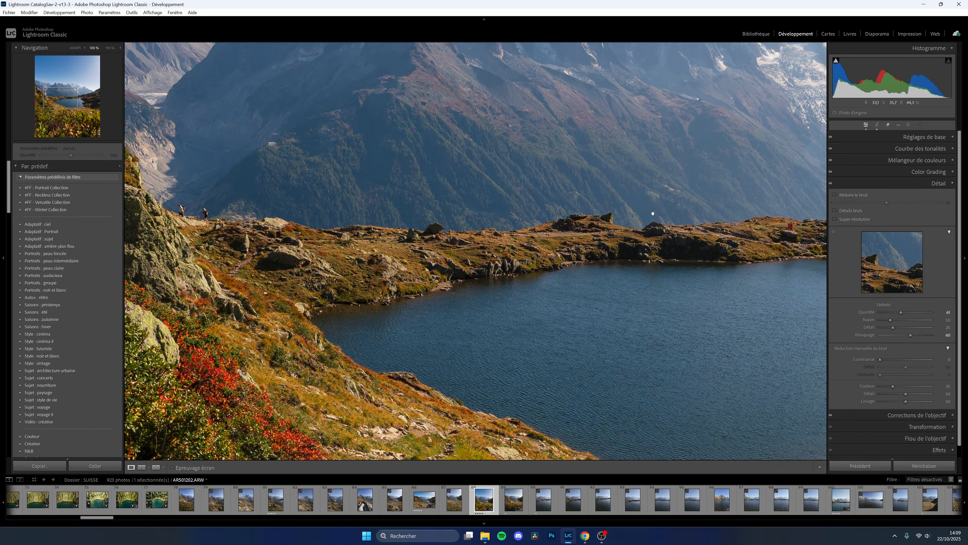
click(625, 210)
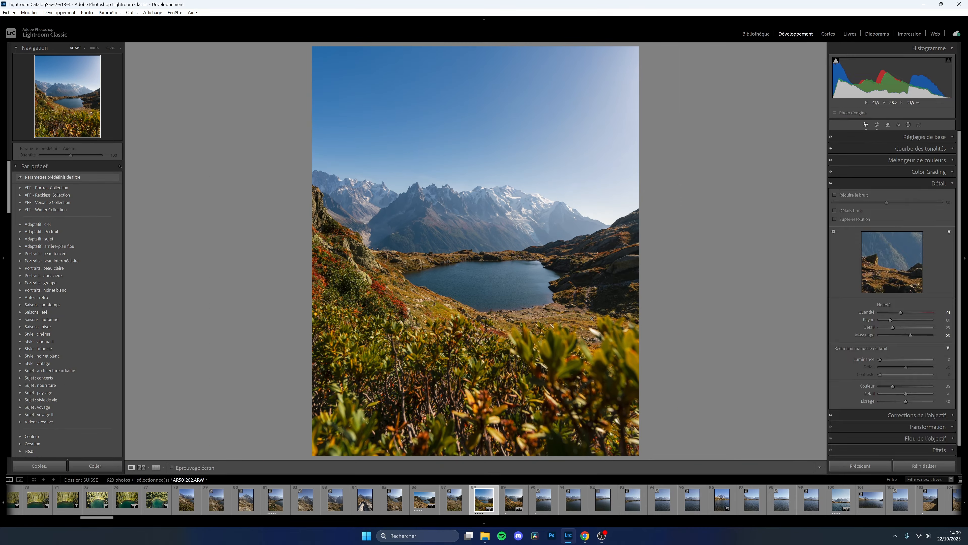
click(918, 183)
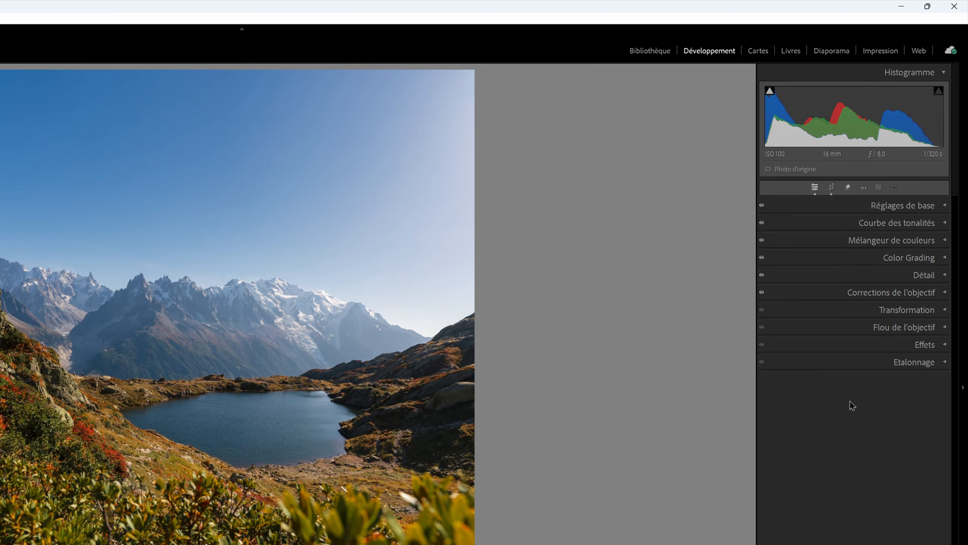
Lower the blue saturation to −30 and the blue luminance to −17 in the color mixer
click(865, 244)
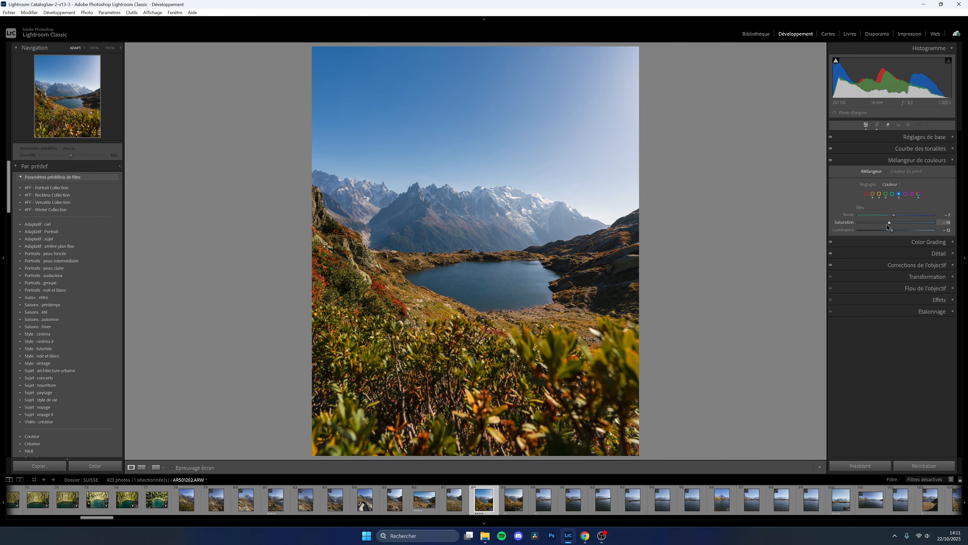
drag(890, 222, 890, 222)
drag(887, 222, 886, 223)
key(ctrl+y)
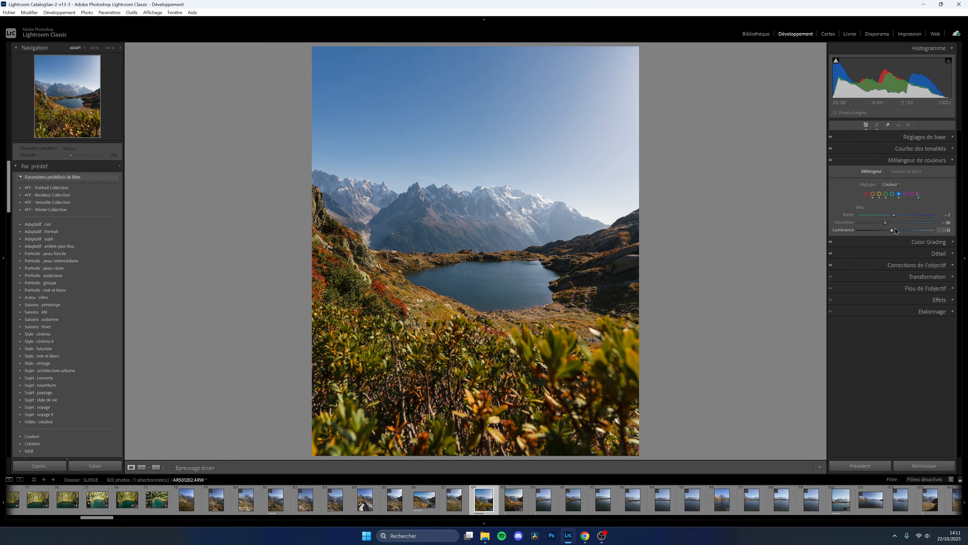
drag(892, 229, 890, 229)
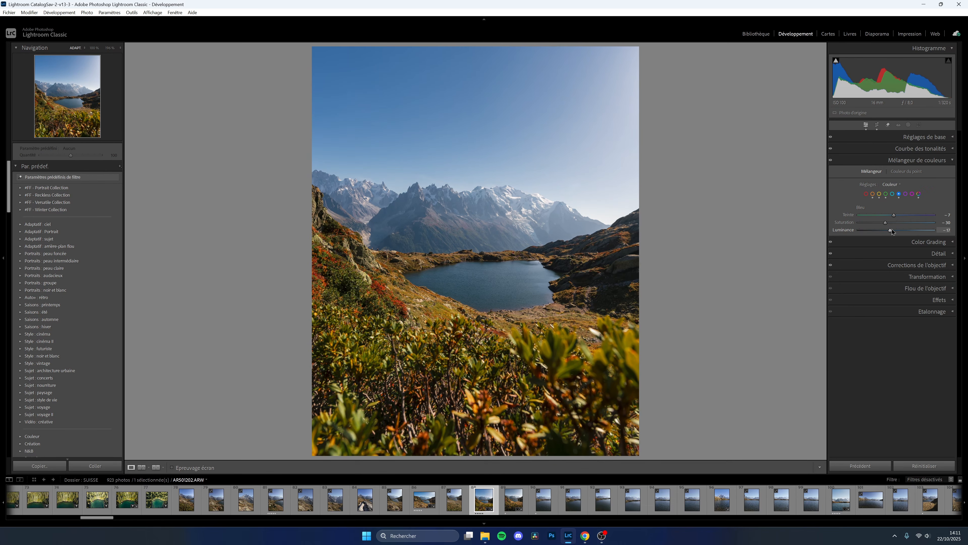
click(918, 160)
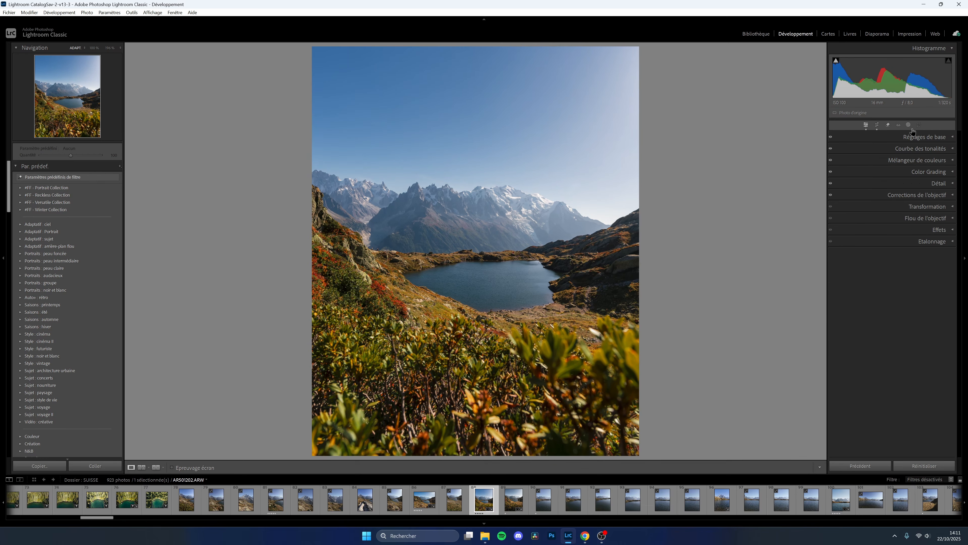
Create separate landscape masks for Ciel, Eau and Sol naturel
click(927, 137)
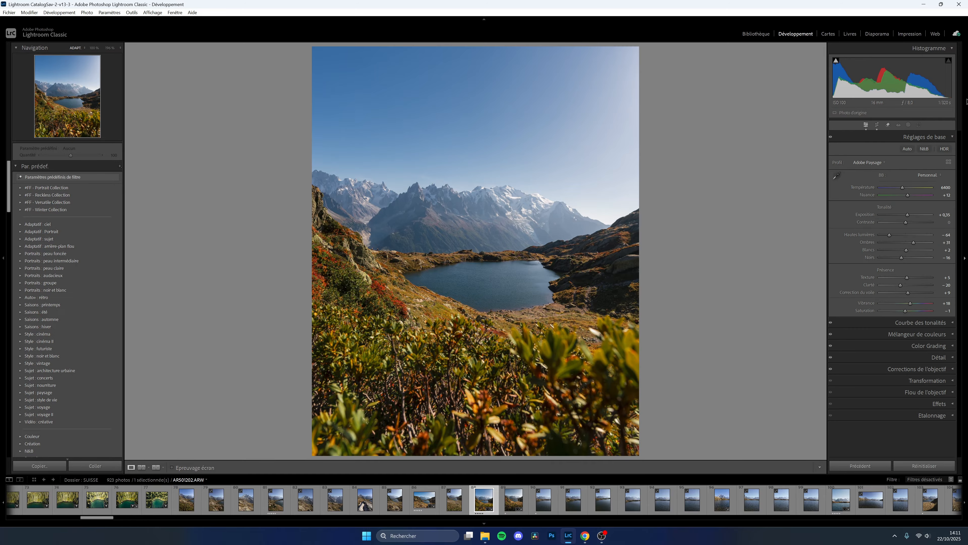
click(908, 125)
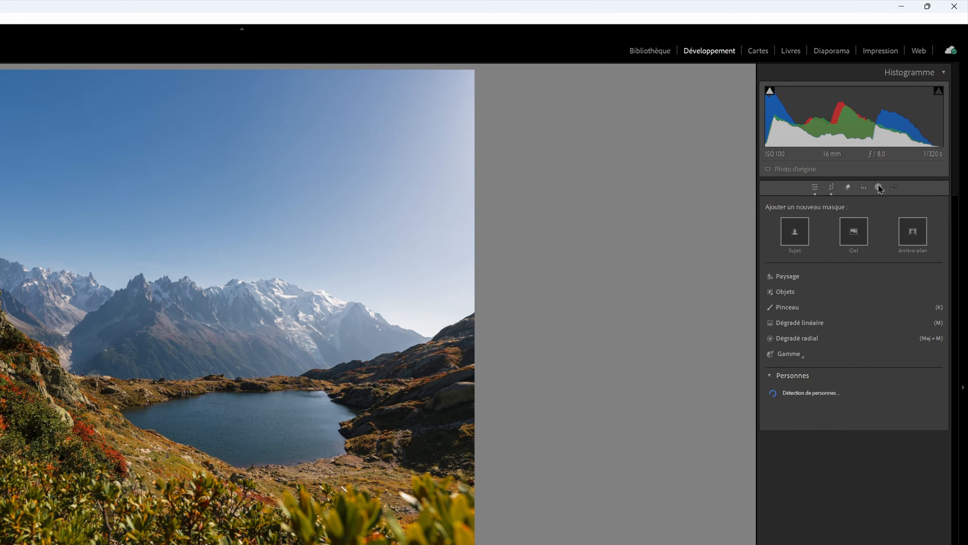
click(788, 277)
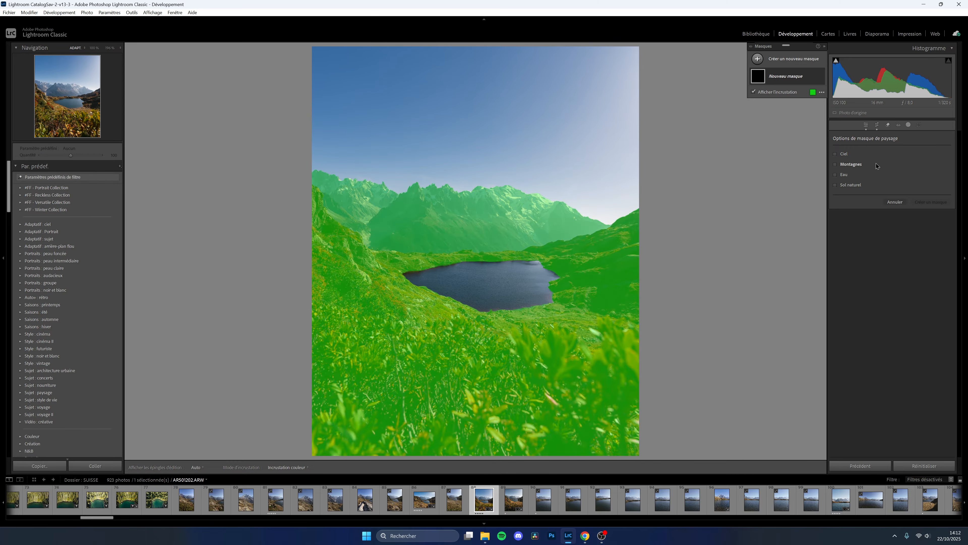
click(843, 155)
click(844, 174)
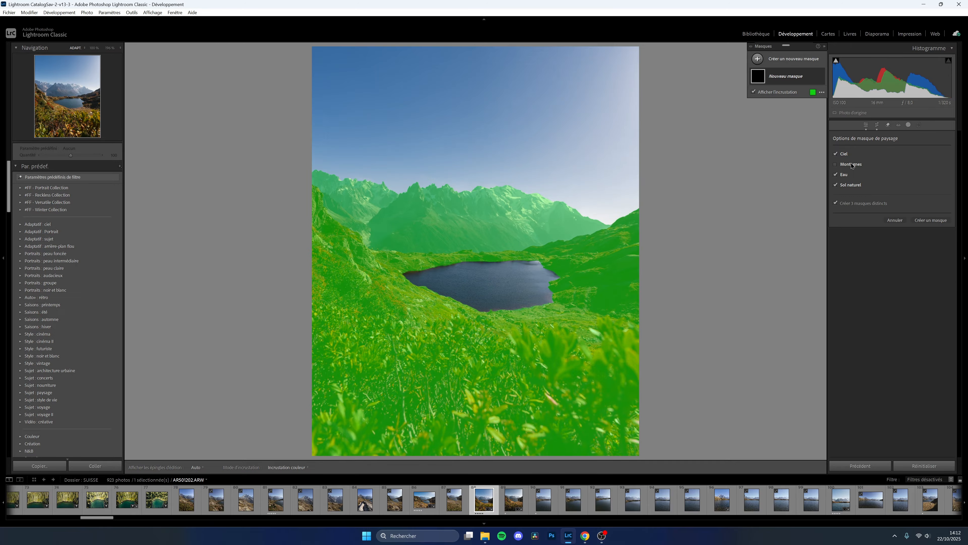
key(Return)
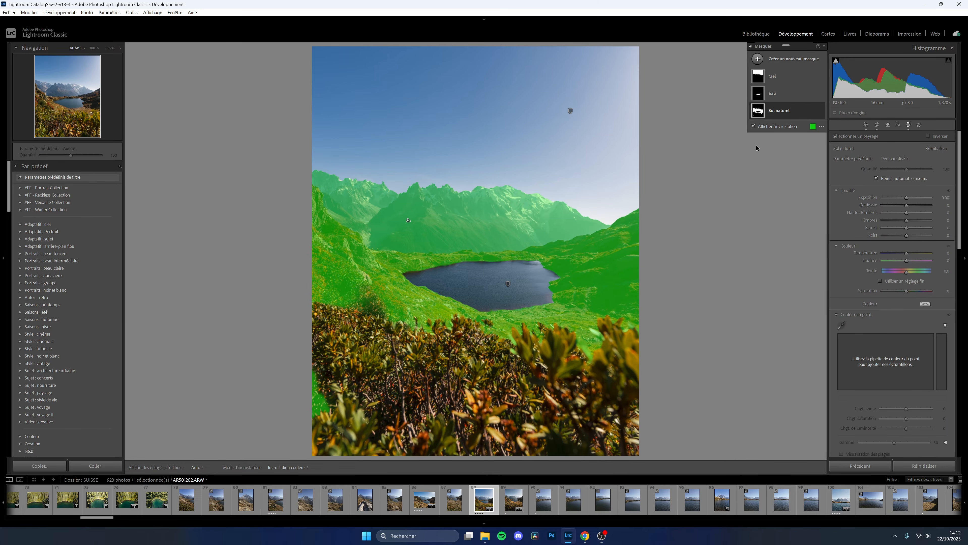
Subtract a linear gradient over the foreground from the Sol naturel mask so it keeps to the mountains and the far shore
click(781, 114)
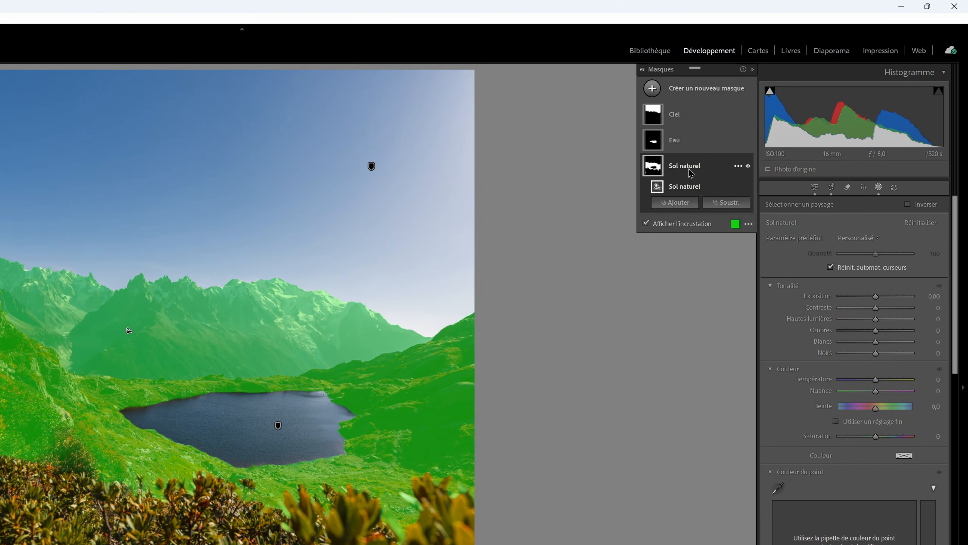
click(724, 204)
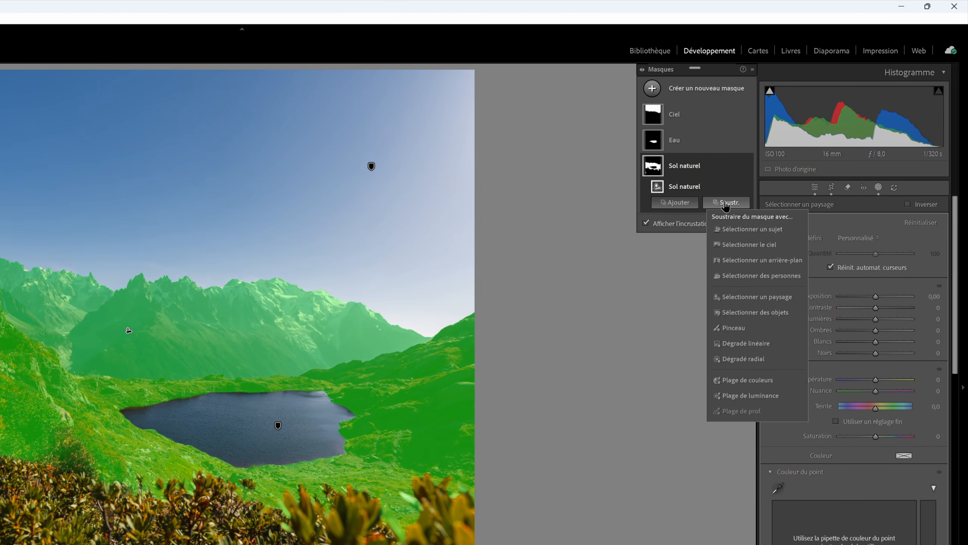
click(746, 348)
drag(73, 543, 82, 521)
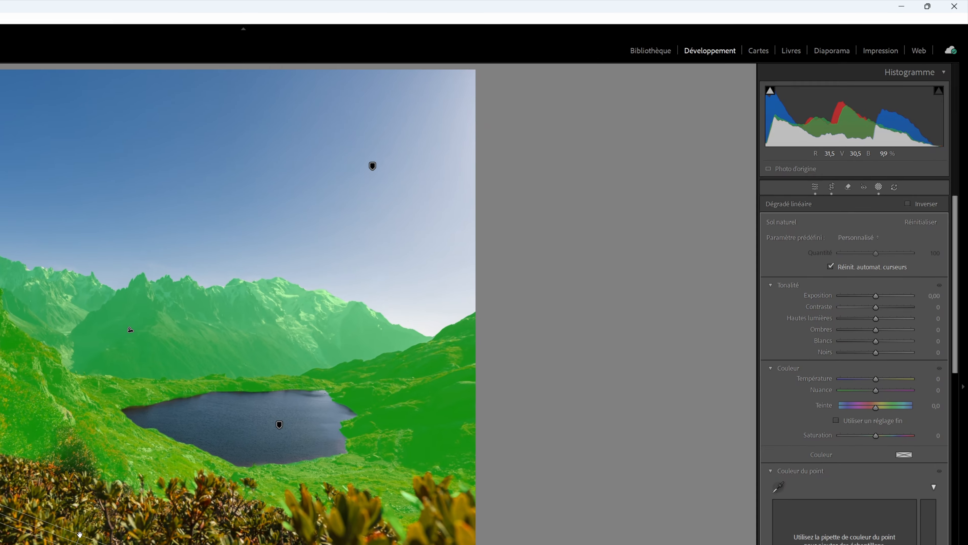
drag(352, 361, 304, 374)
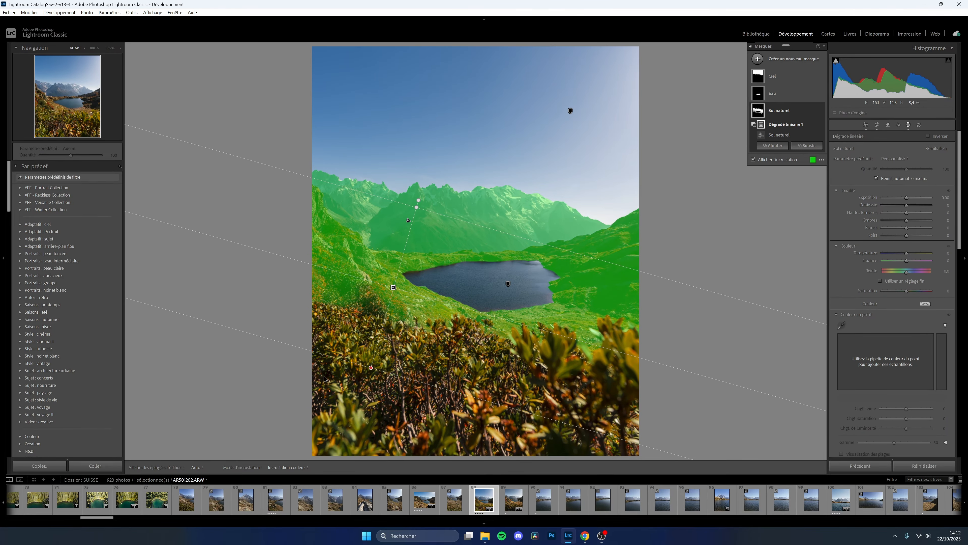
drag(365, 368, 434, 359)
Set the Sol naturel mask's contrast to 11 and its dehaze to 15
drag(908, 205, 921, 209)
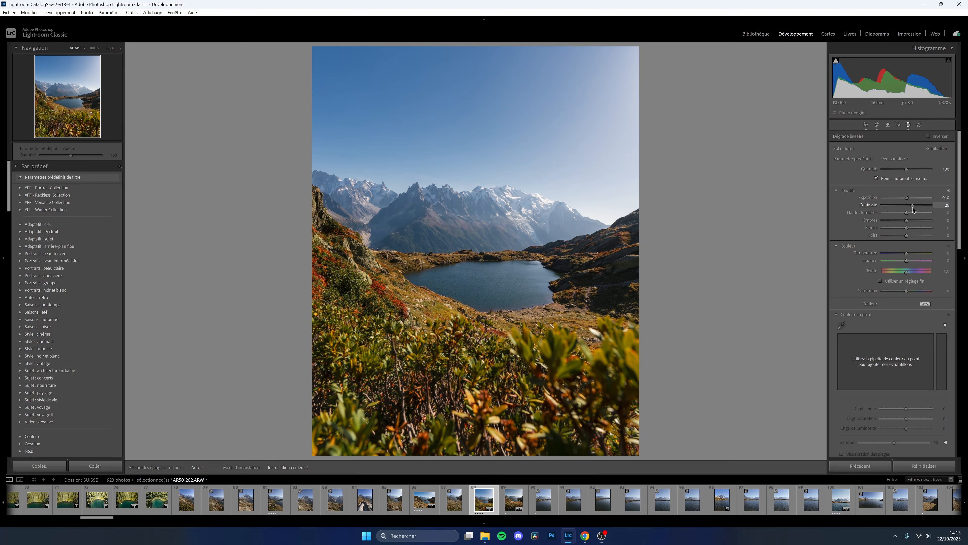
scroll(886, 270, down, 8)
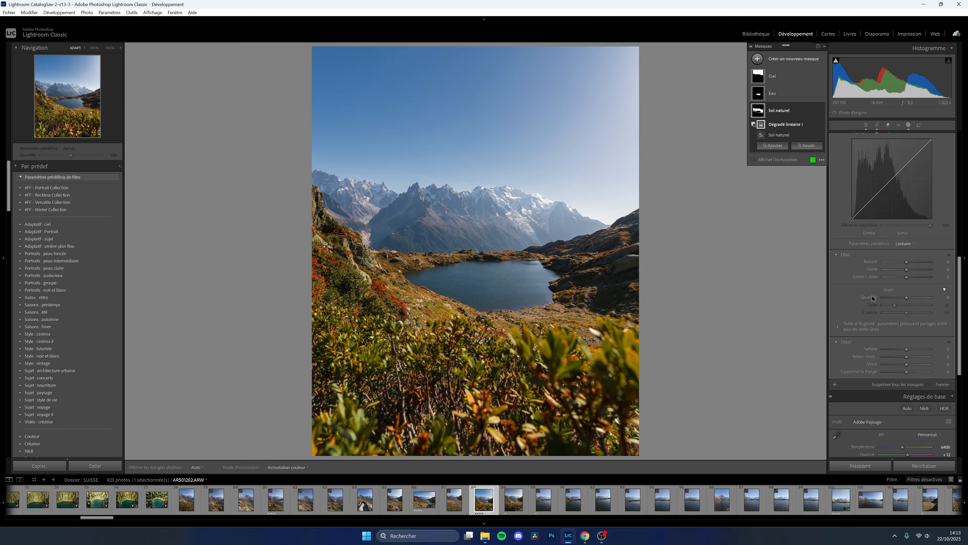
mouse_move(906, 277)
mouse_down()
mouse_move(920, 276)
mouse_move(910, 277)
mouse_up()
key(ctrl+y)
scroll(920, 201, up, 6)
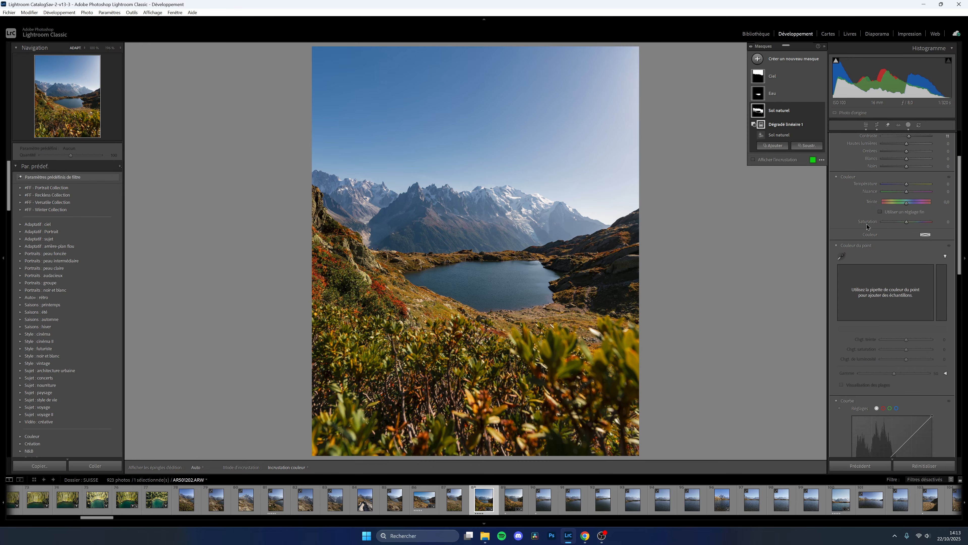
Lower the Sol naturel mask's saturation to −7 and compare the photo with this mask hidden and shown
scroll(875, 225, up, 2)
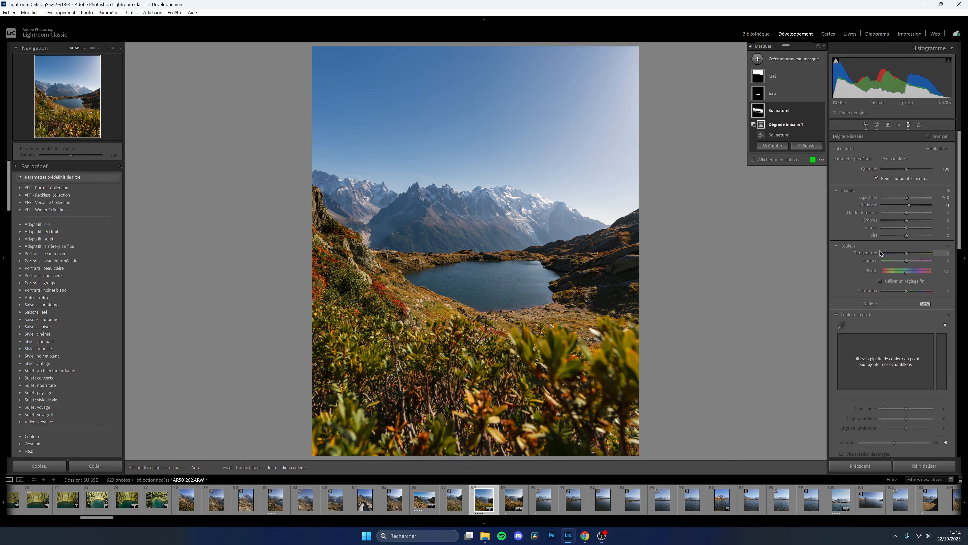
drag(906, 291, 905, 291)
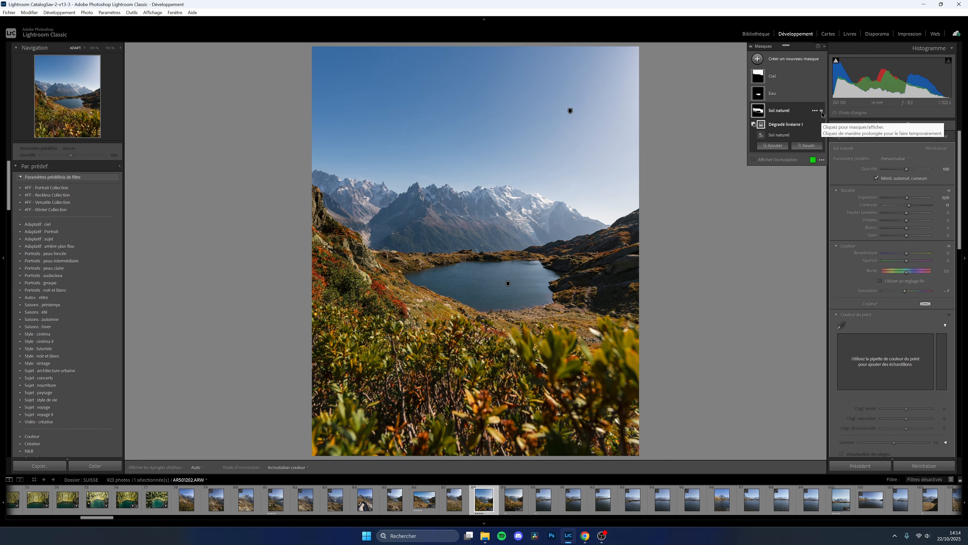
click(820, 113)
click(822, 113)
click(821, 113)
click(821, 113)
Adjust the Eau mask with exposure 0.20, contrast 5, slightly raised whites and blacks −4
click(793, 94)
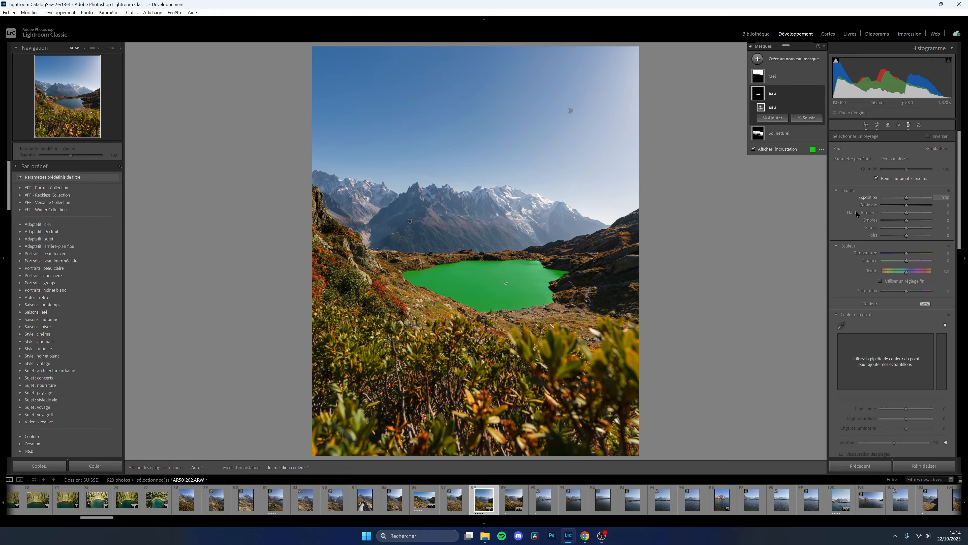
drag(906, 197, 906, 246)
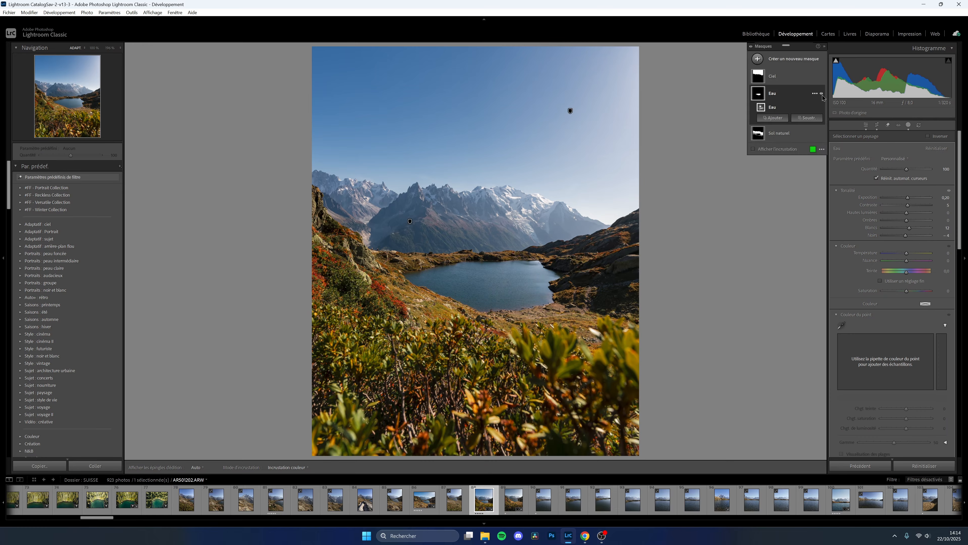
Set the Ciel mask's exposure to 0.30
click(570, 110)
key(o)
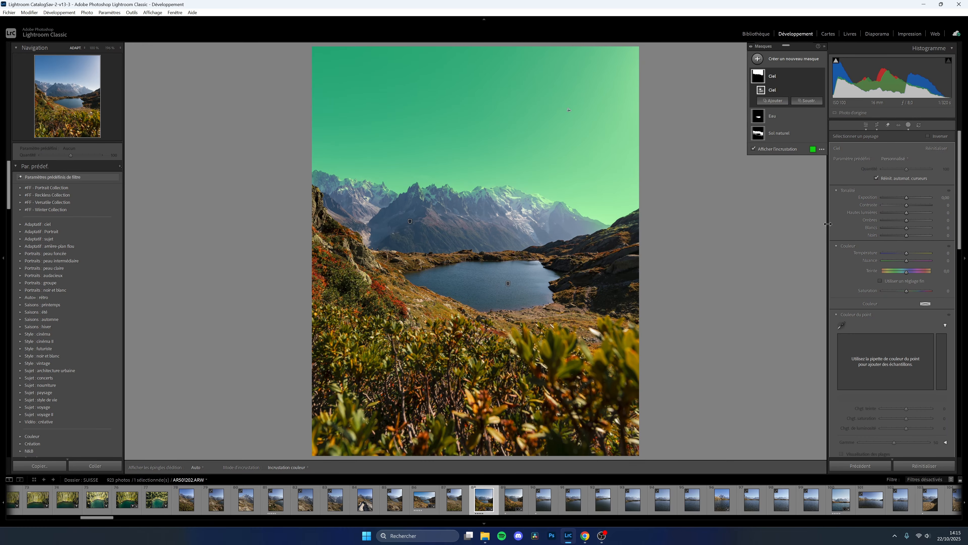
drag(908, 199, 904, 201)
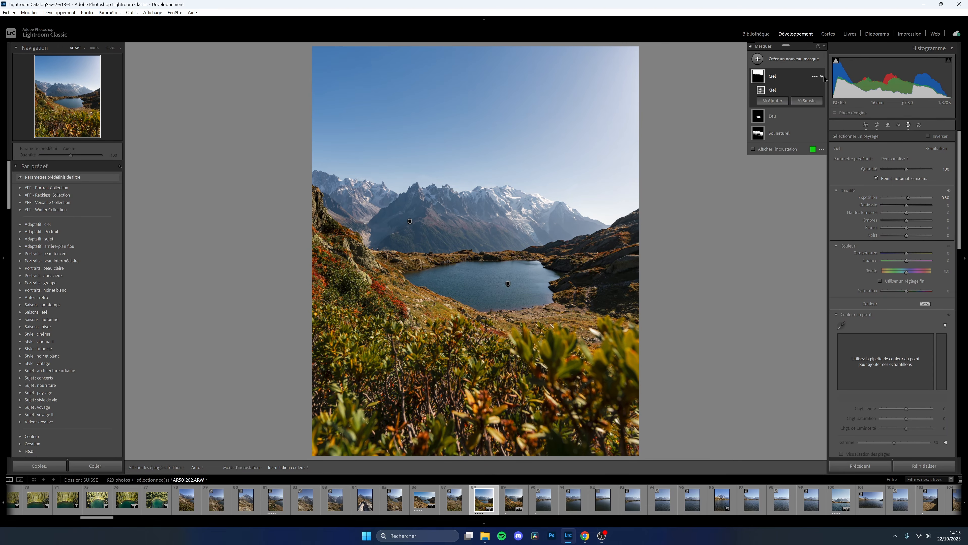
Add a linear gradient mask running from the sky's upper-left corner, with exposure −0.47 and slightly lowered blacks
click(785, 59)
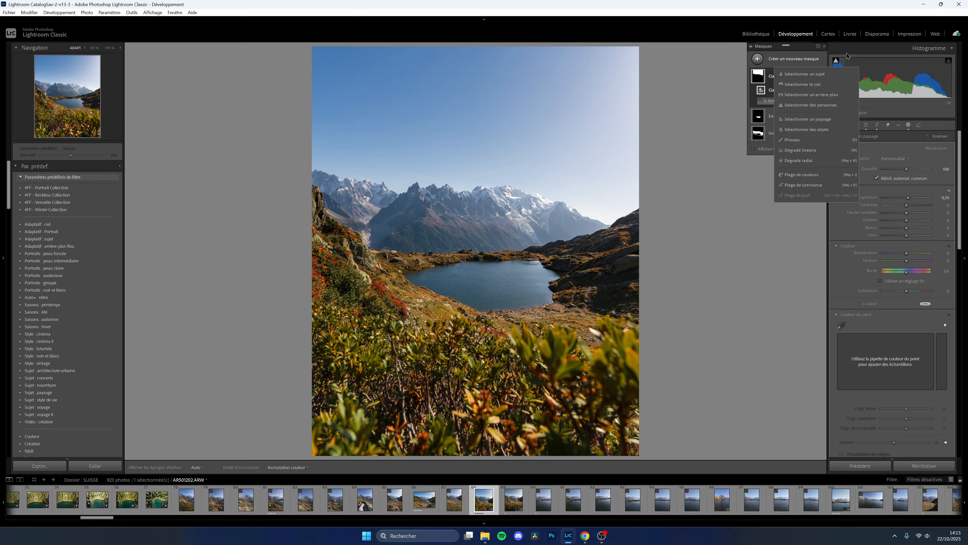
click(801, 149)
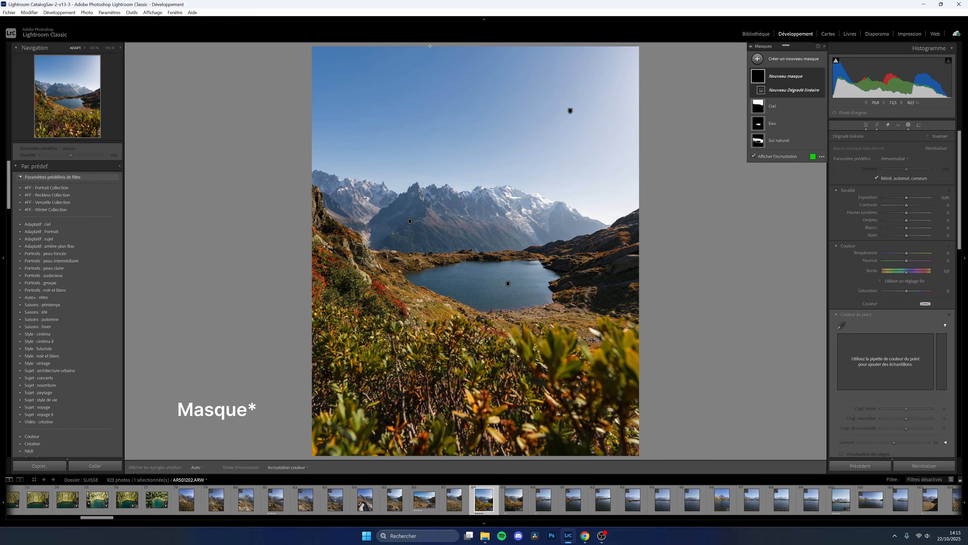
drag(342, 44, 390, 185)
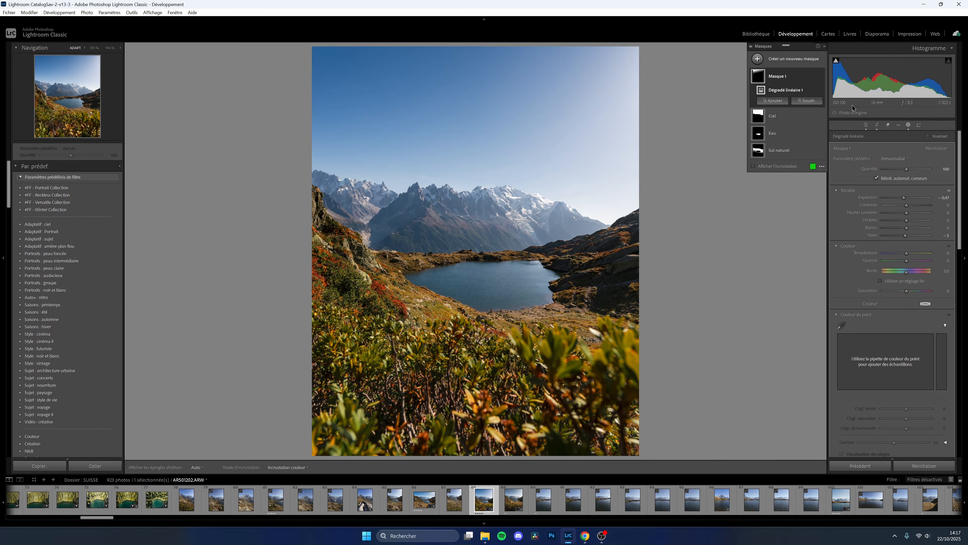
Compare the photo with all masks switched off and on
click(751, 48)
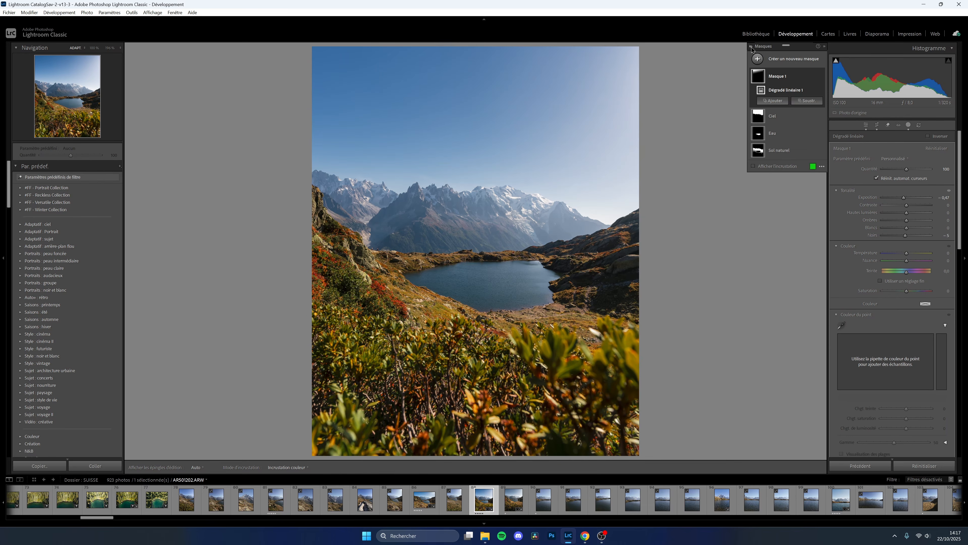
click(751, 47)
click(751, 48)
click(750, 48)
Create a linear gradient mask rising from the bottom edge of the photo over the foreground plants to the lake's near shore
click(785, 61)
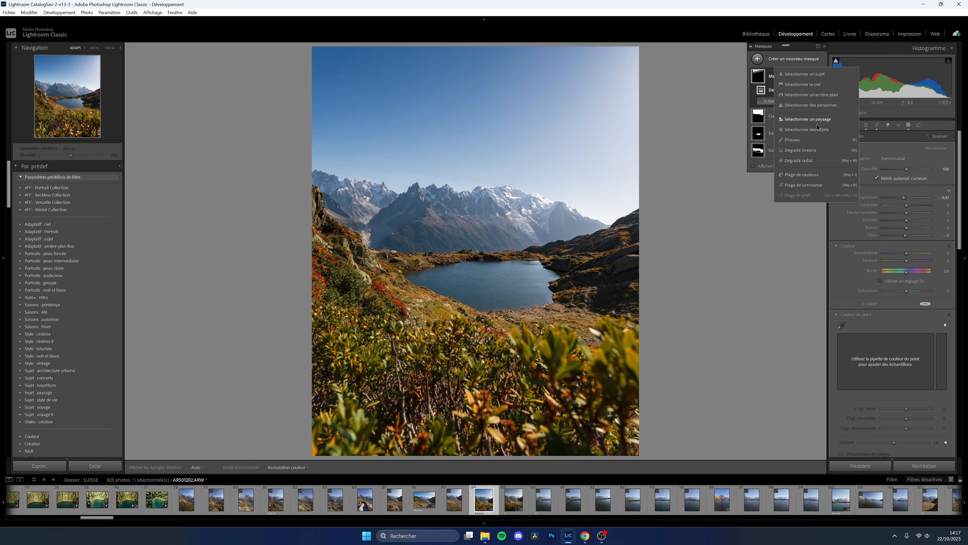
click(801, 150)
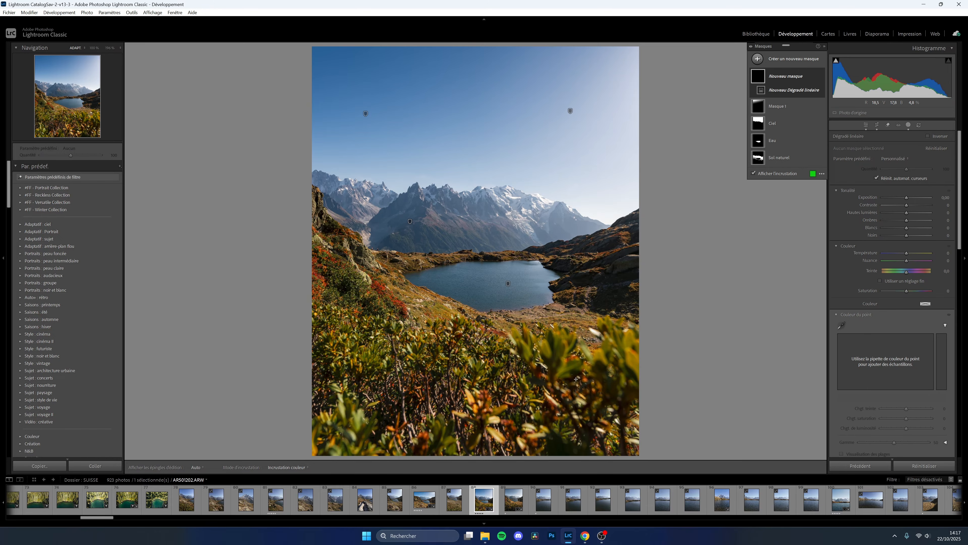
drag(482, 457, 480, 276)
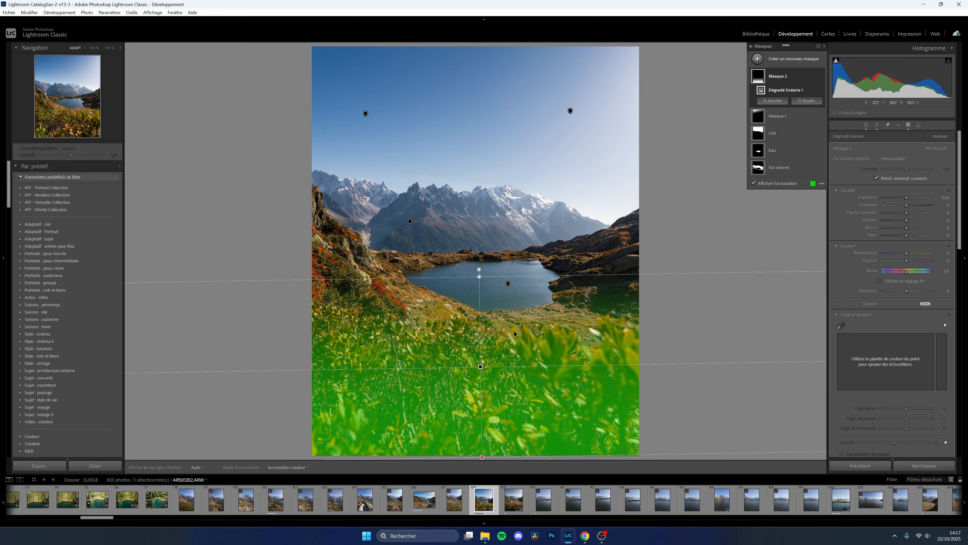
drag(479, 277, 496, 345)
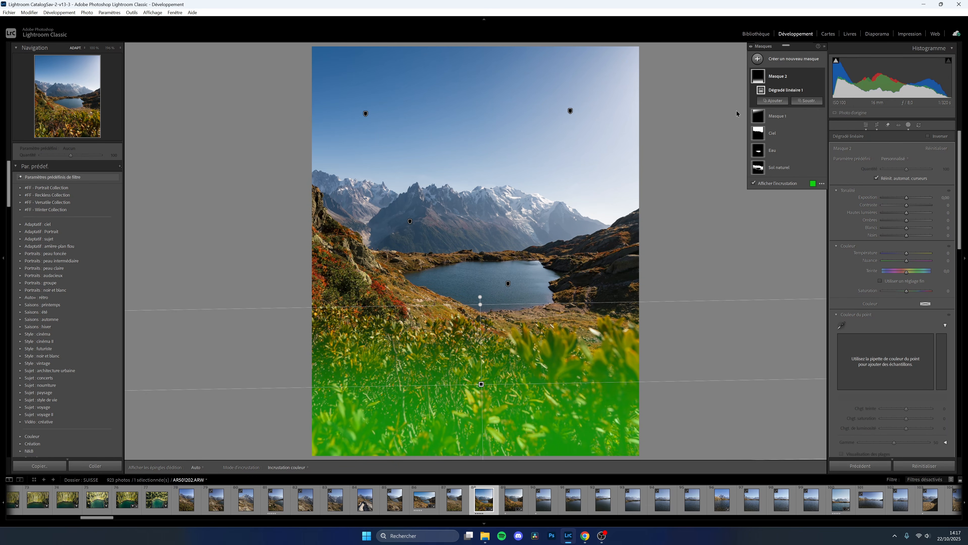
Darken the foreground gradient mask to an exposure of −1.00
drag(906, 197, 905, 199)
key(Up)
key(Up)
key(Down)
key(Down)
key(Down)
key(Down)
key(Down)
key(Down)
key(Down)
key(Down)
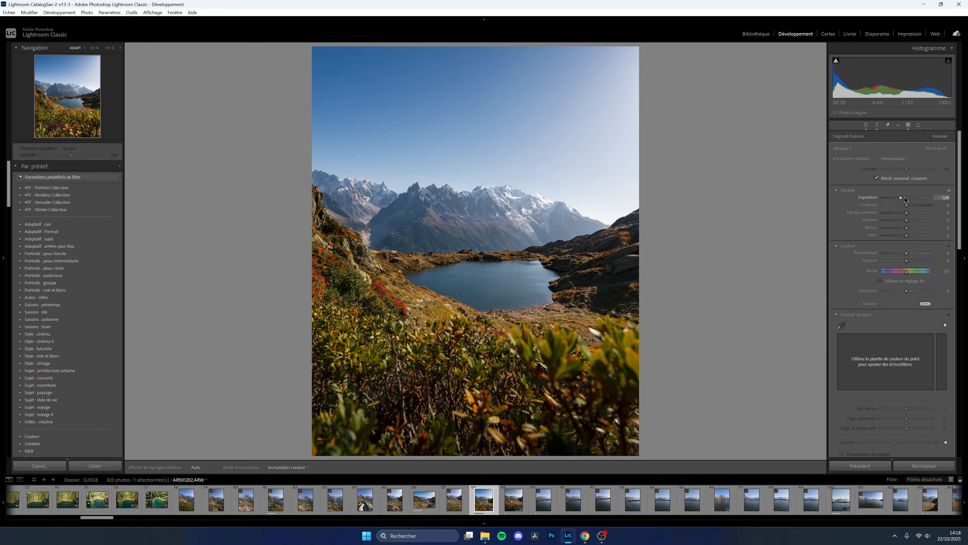
key(Down)
key(Down)
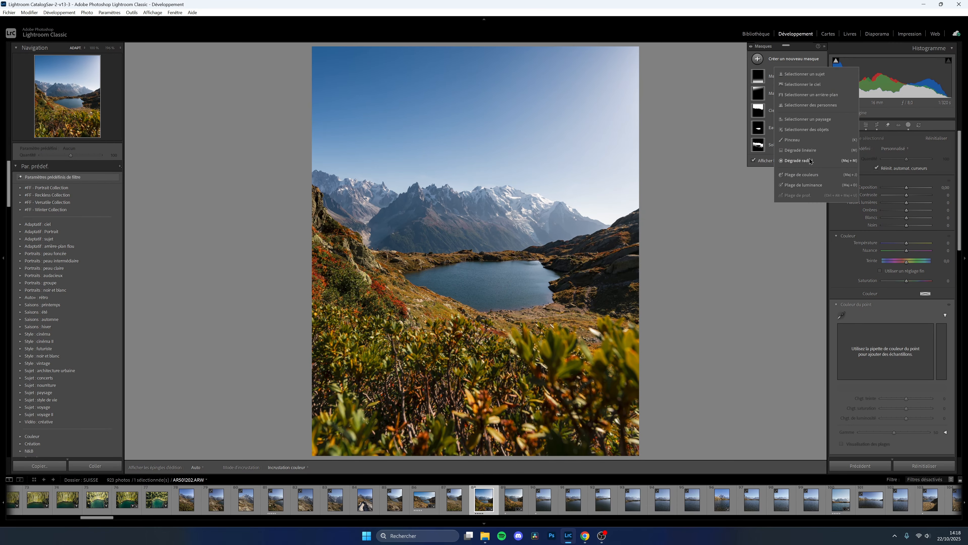
Add a wide radial gradient mask around the lake with exposure 0.21, contrast, shadows and whites at 5, and lowered highlights
click(802, 160)
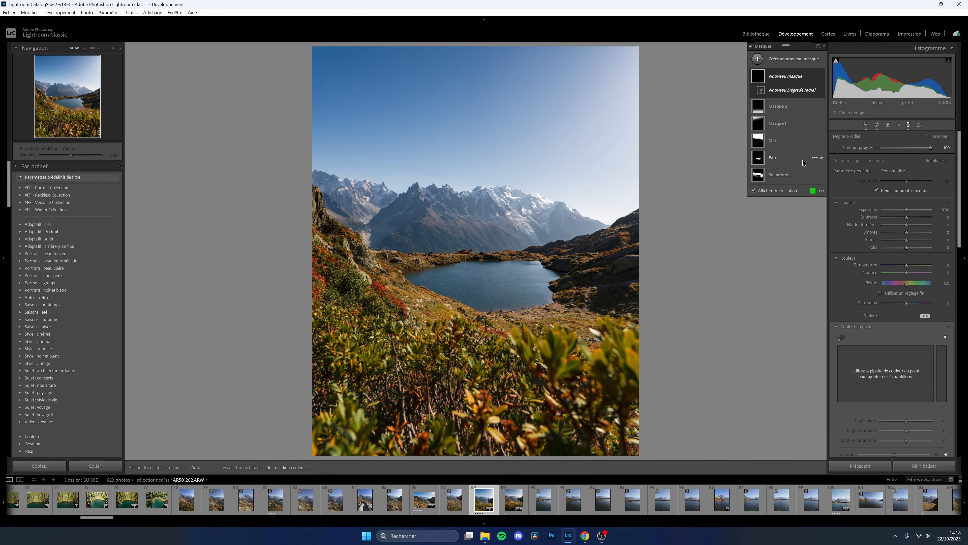
drag(463, 246, 669, 358)
drag(907, 210, 908, 241)
key(ctrl+z)
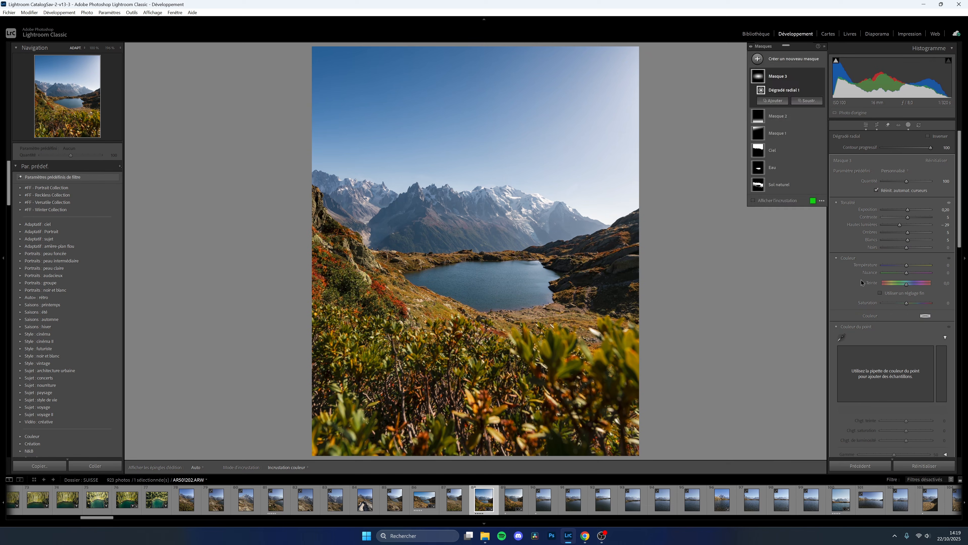
mouse_move(542, 228)
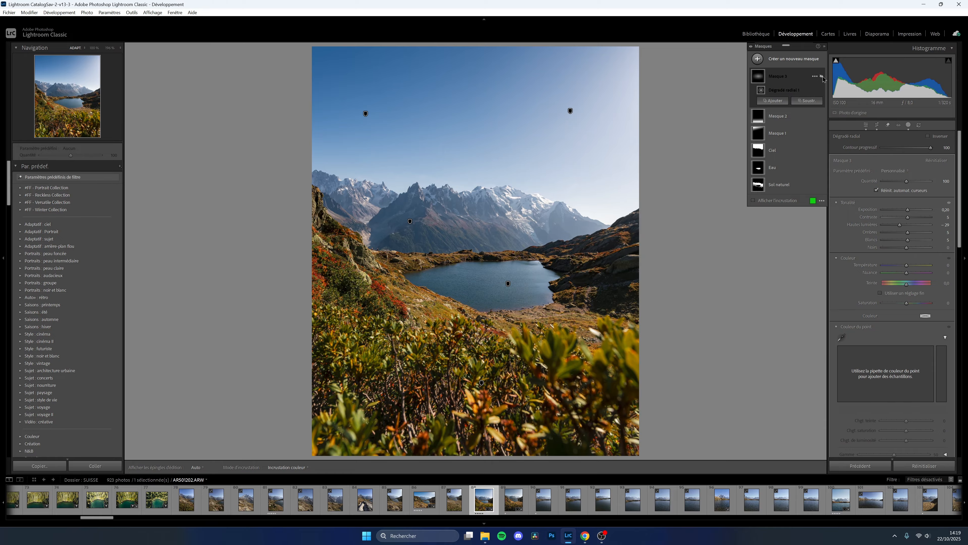
drag(908, 210, 908, 209)
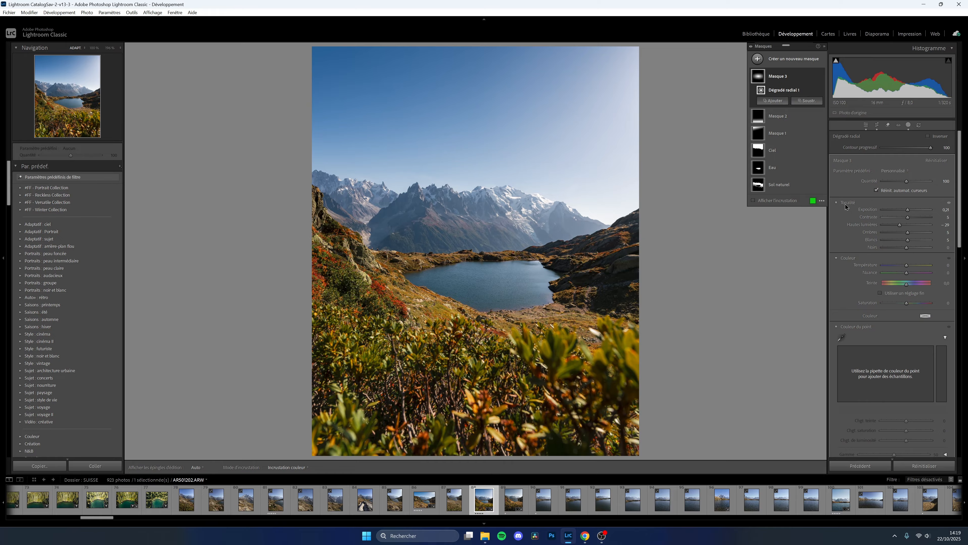
Compare the edited photo with the original, and set the global contrast to +7
click(778, 116)
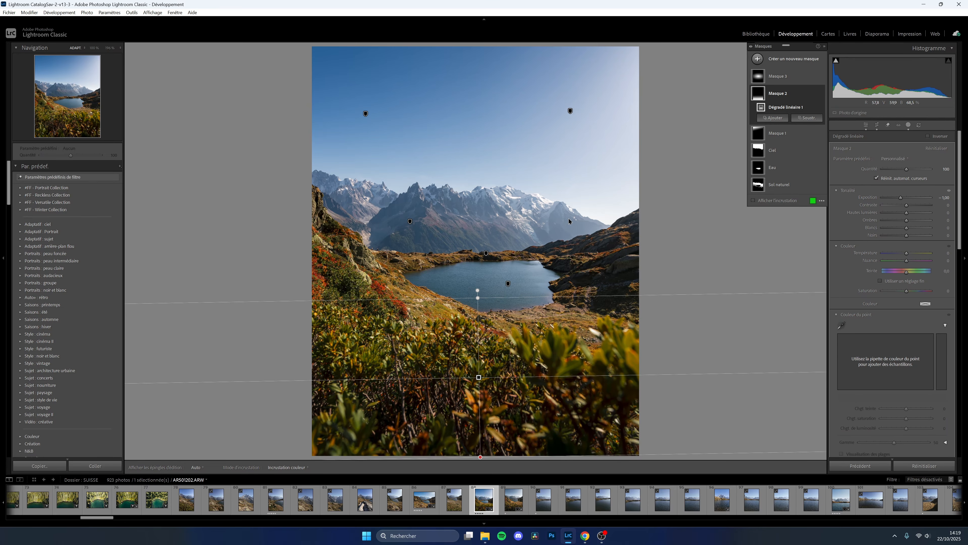
key(d)
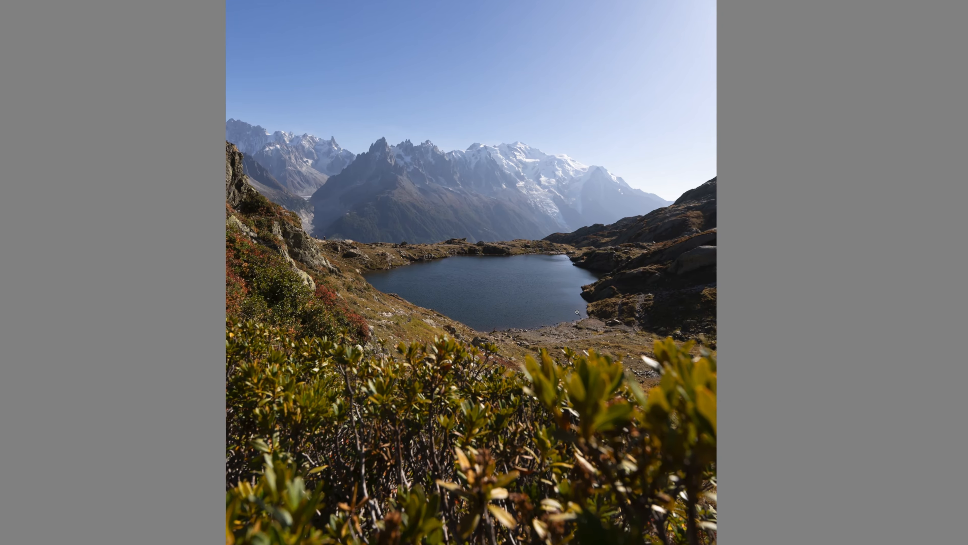
key(backslash)
key(backslash)
key(backslash)
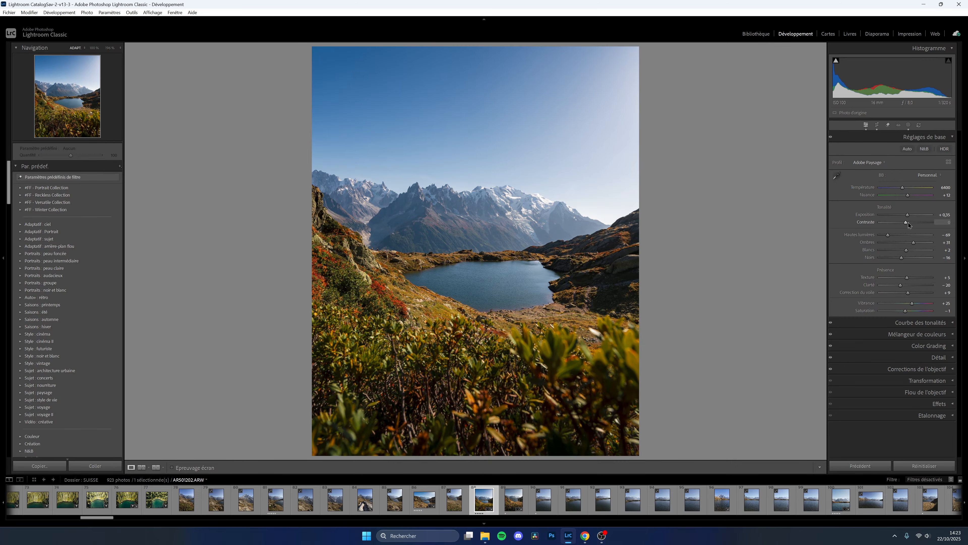
drag(908, 223, 909, 224)
Set the clarity of the Sol naturel mask to 18
click(908, 125)
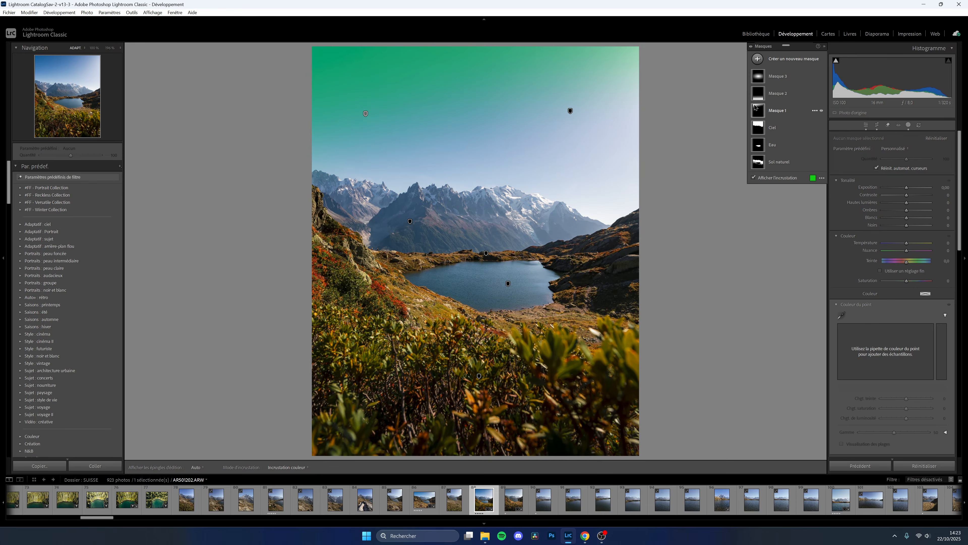
click(775, 164)
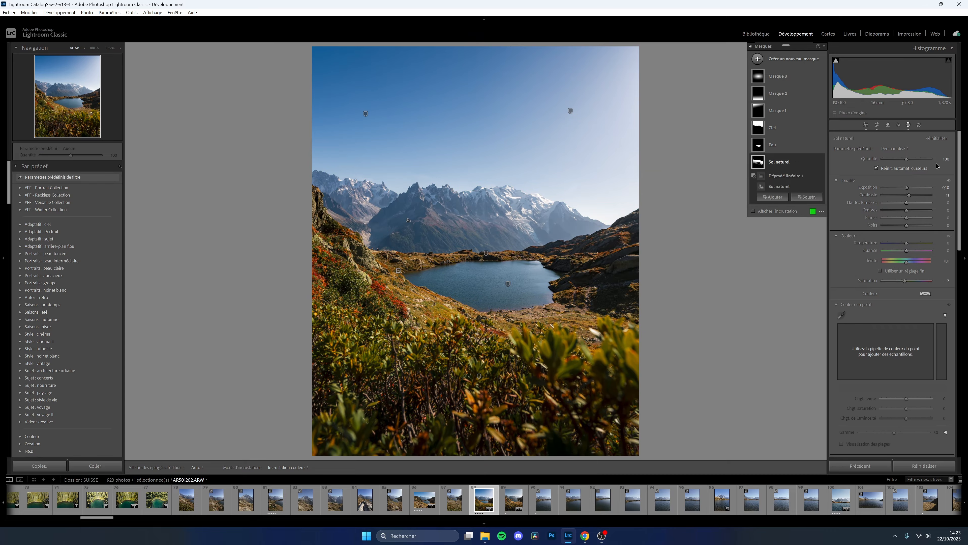
scroll(865, 289, down, 8)
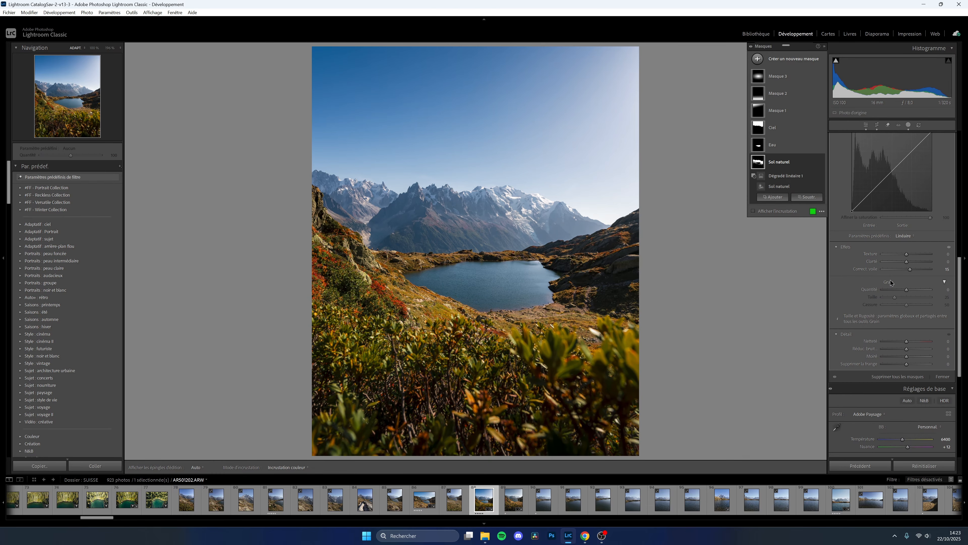
mouse_move(907, 262)
mouse_down()
mouse_move(918, 262)
mouse_move(895, 262)
mouse_move(921, 263)
mouse_move(911, 265)
mouse_up()
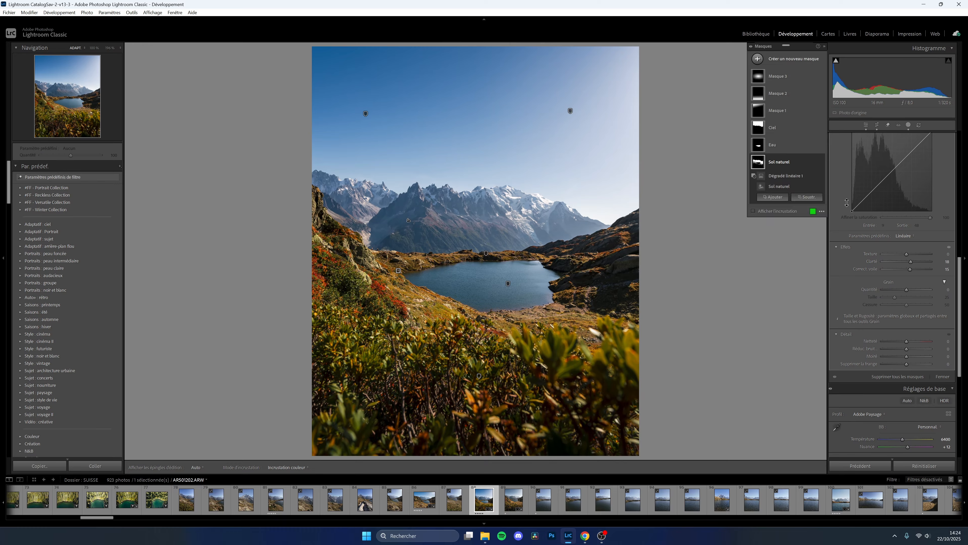
Lower the blue saturation slightly further in the color mixer
key(d)
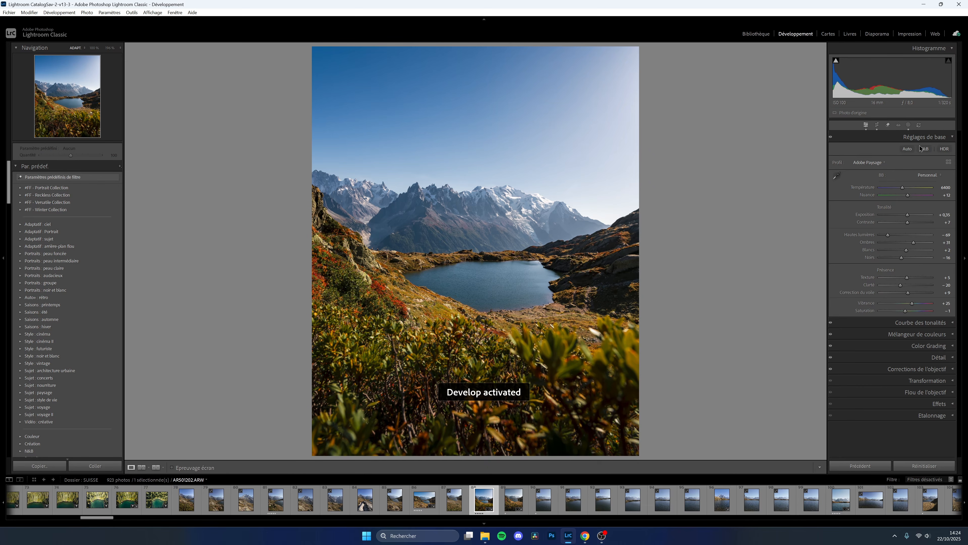
click(923, 139)
click(926, 161)
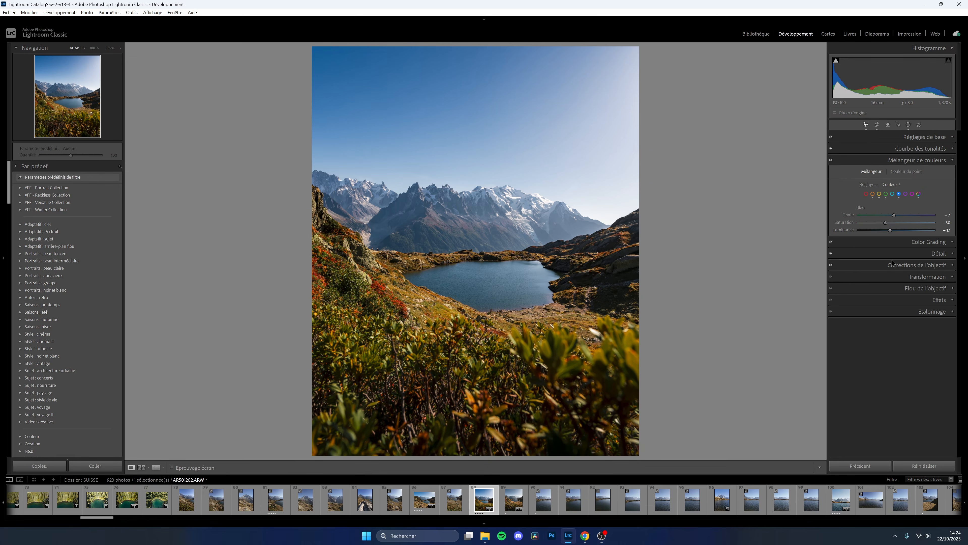
drag(885, 222, 883, 222)
Darken the foreground gradient mask Masque 2 further, to an exposure of −1.38
click(908, 125)
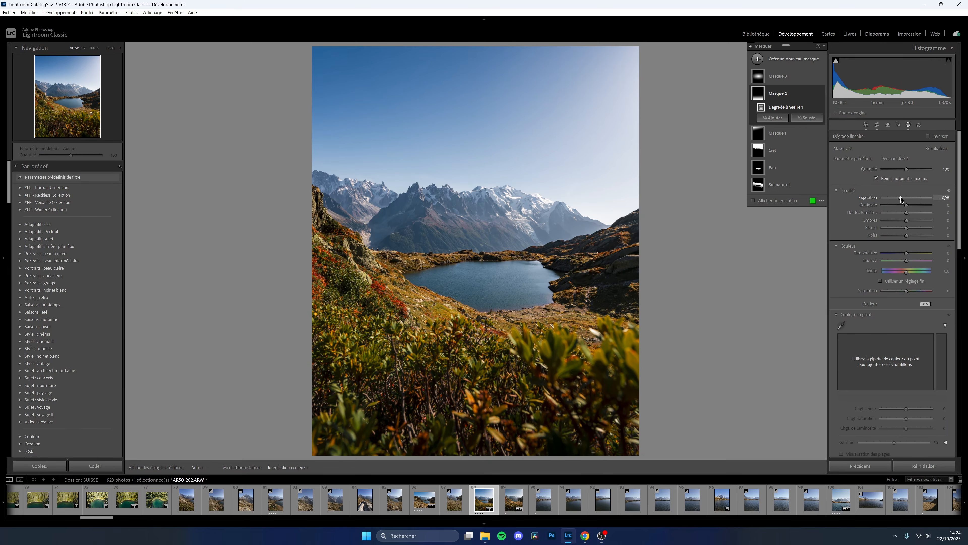
scroll(900, 198, down, 4)
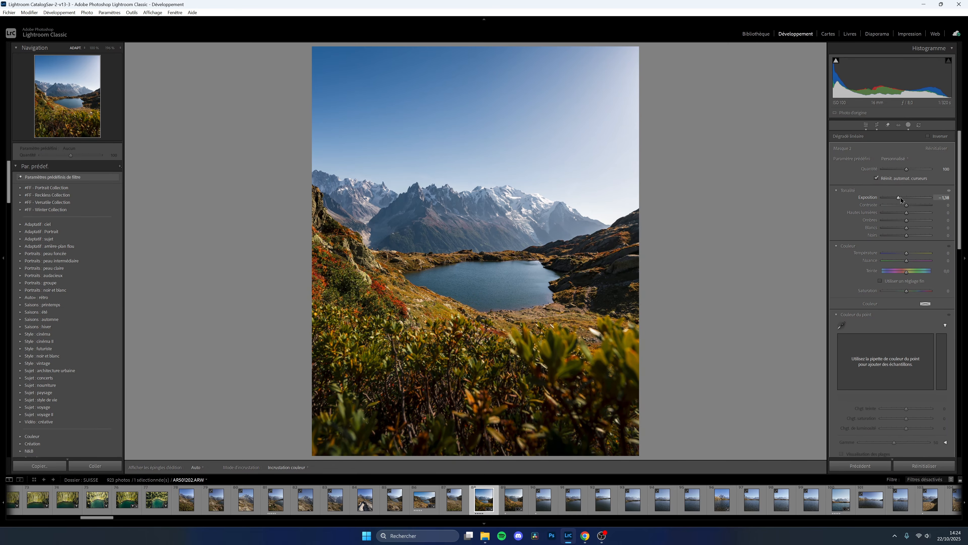